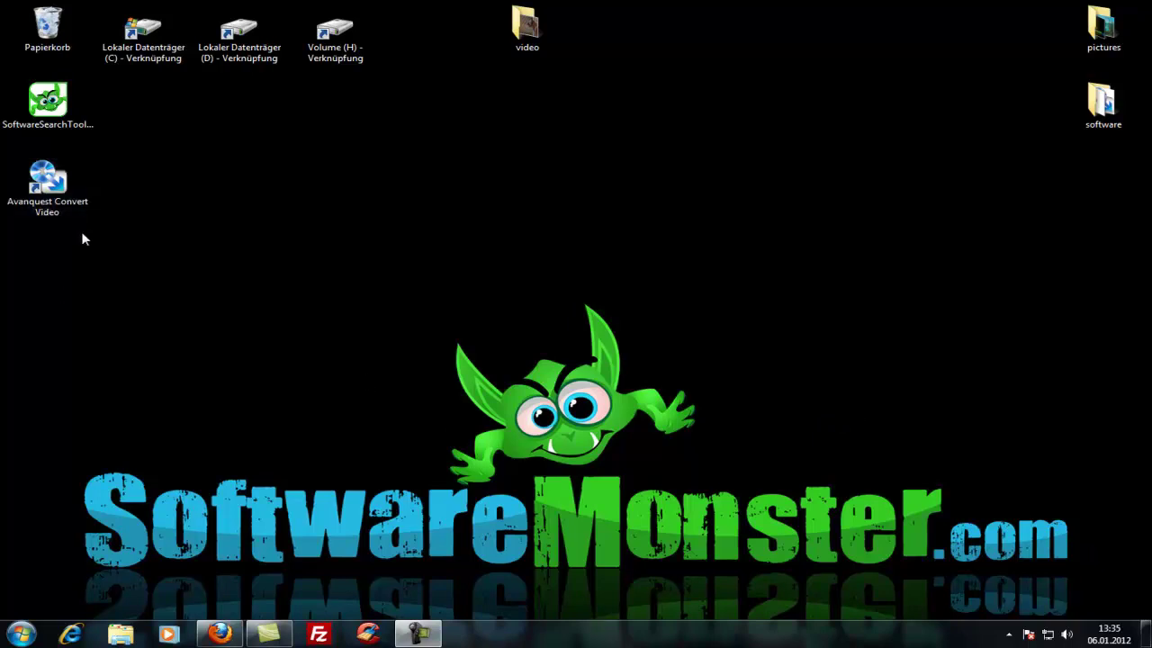
# Launch Avanquest Convert Video, view the DVD input option, and return to the video file input.
pyautogui.doubleClick(42, 191)
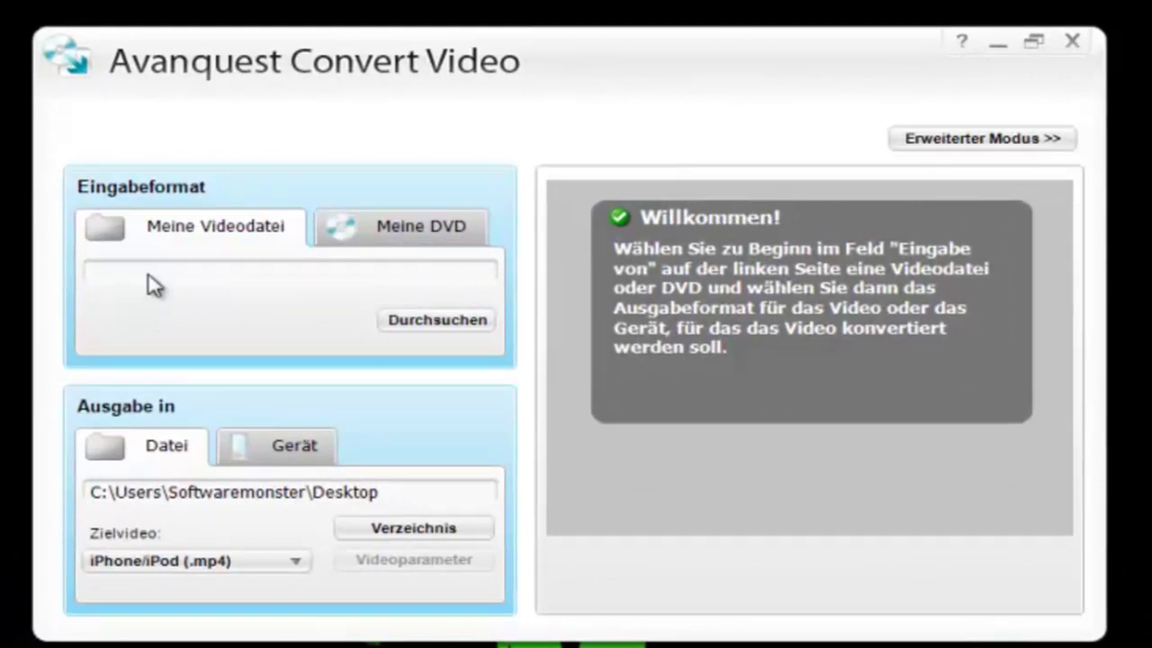
pyautogui.click(414, 236)
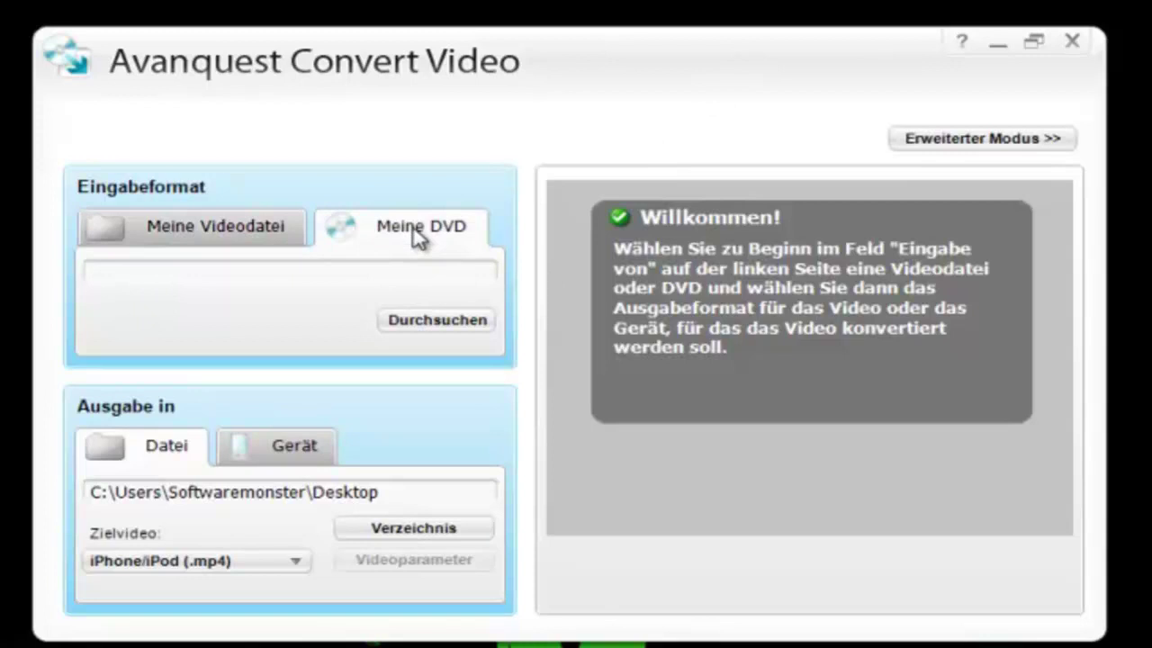
pyautogui.click(171, 236)
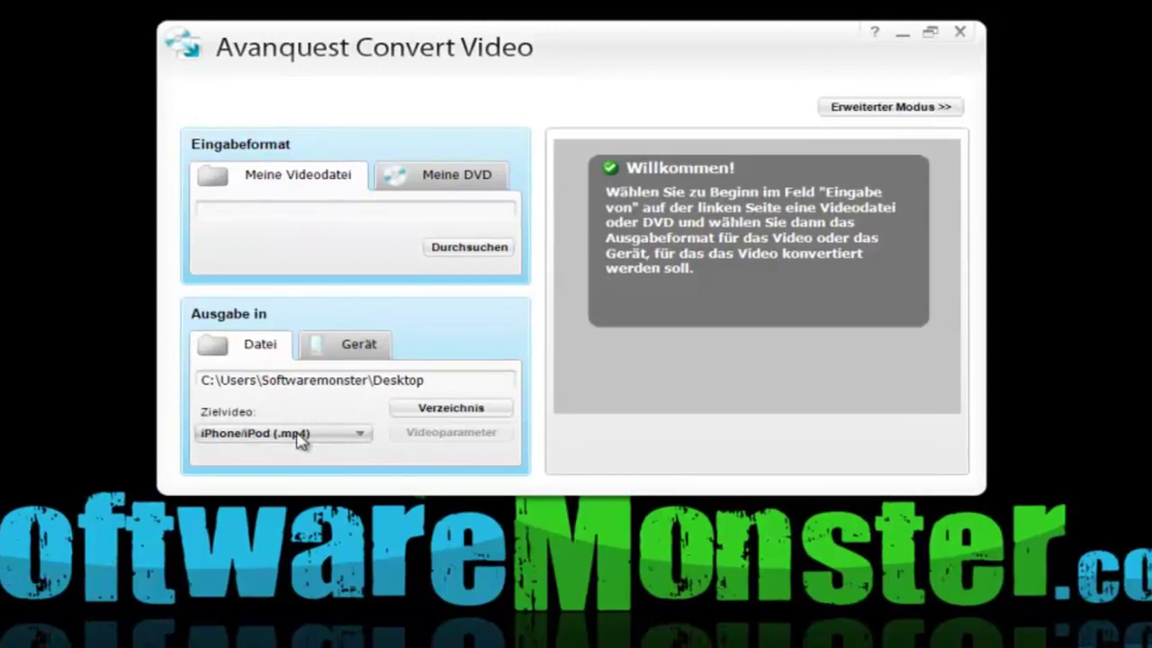
# Examine the custom conversion settings for video format, encoding, bit rate and audio channels, and leave them without applying anything.
pyautogui.click(300, 436)
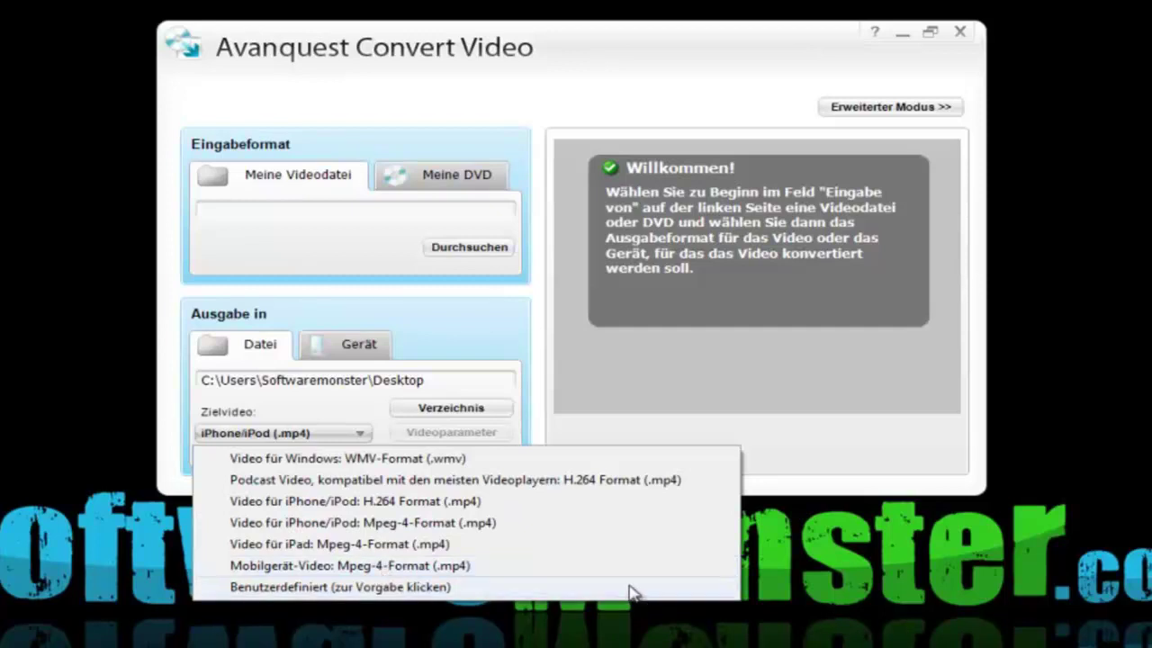
pyautogui.click(363, 590)
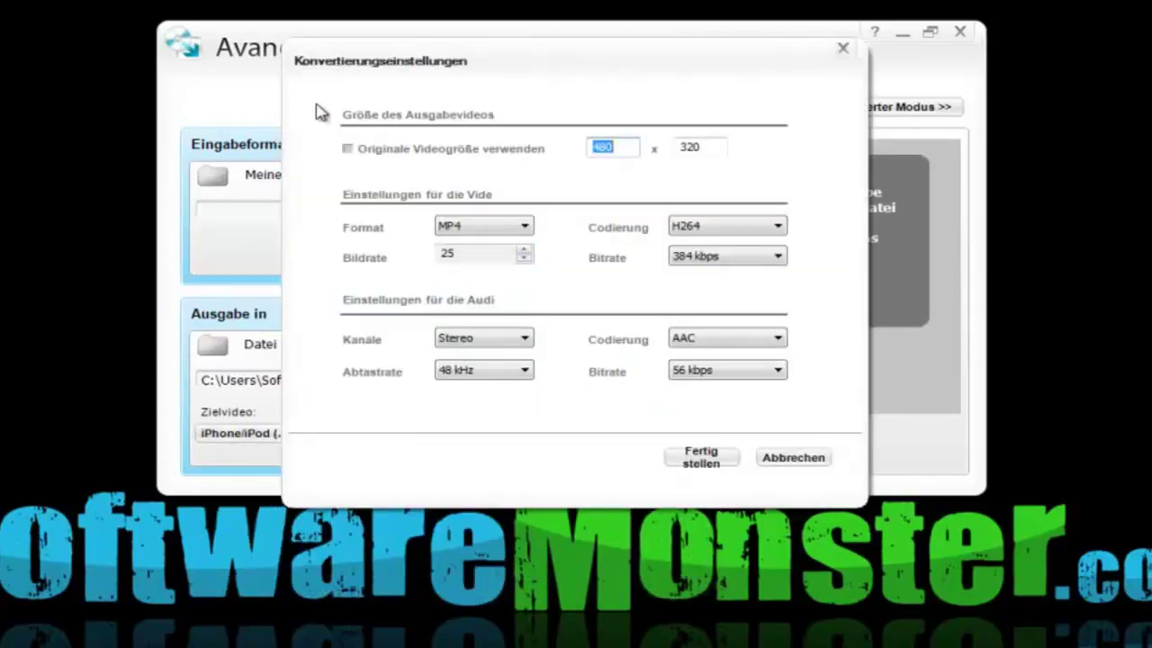
pyautogui.click(473, 232)
pyautogui.click(462, 255)
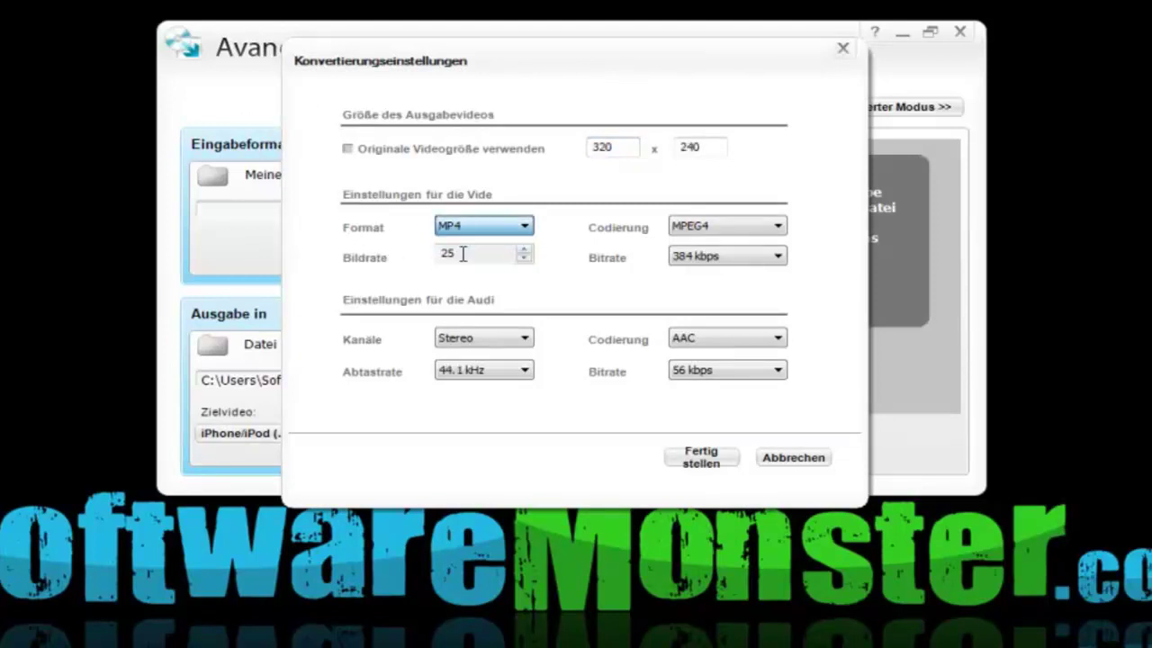
pyautogui.click(720, 231)
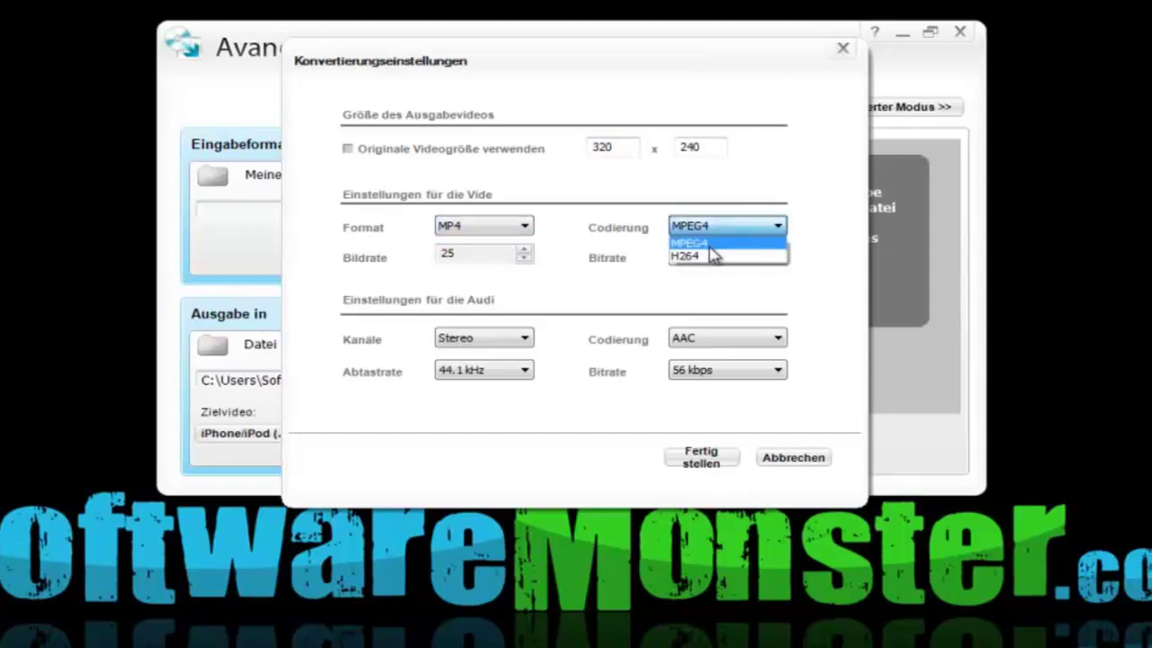
pyautogui.click(727, 245)
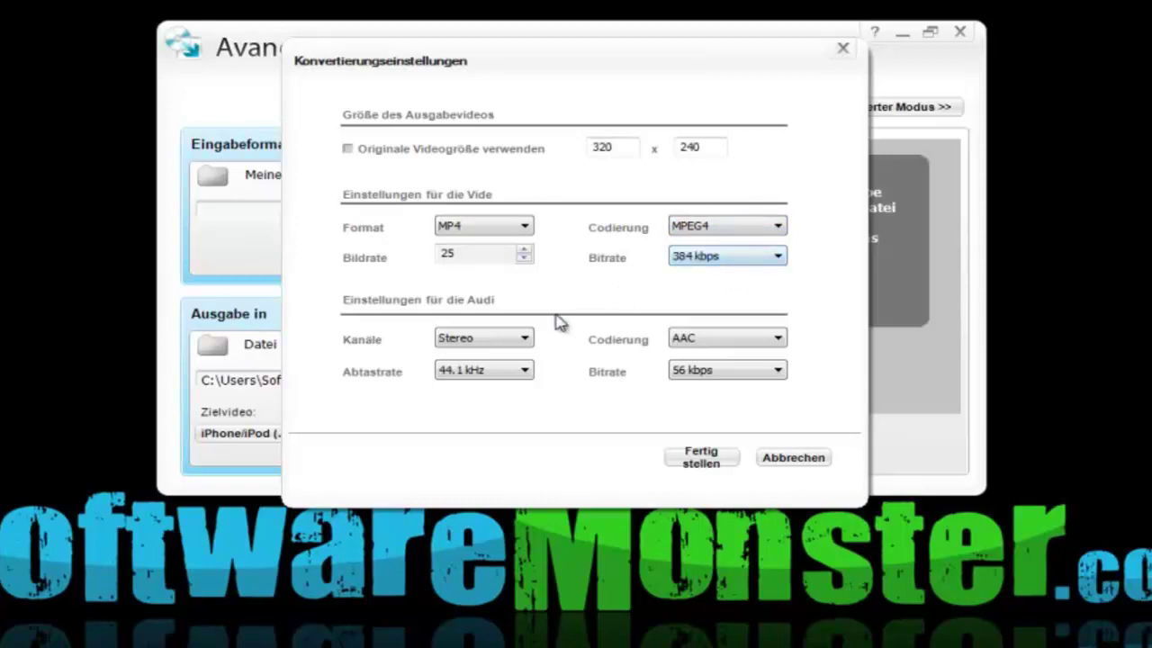
pyautogui.click(500, 342)
pyautogui.click(508, 352)
pyautogui.click(793, 458)
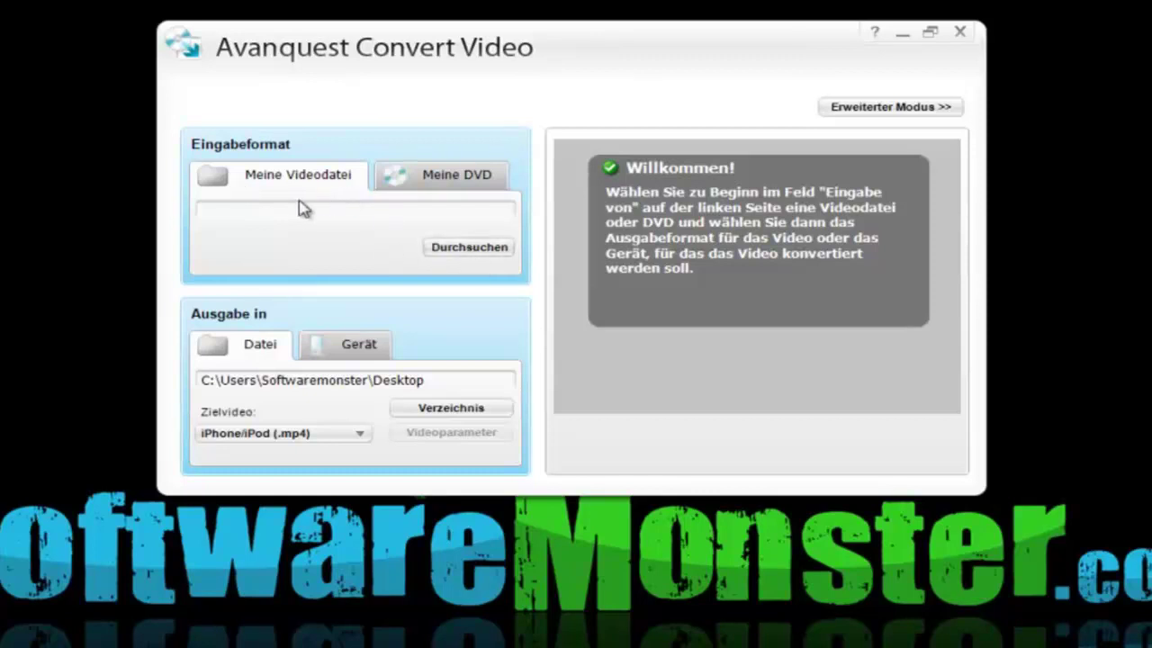
# Load Cats and doggs.avi from the video folder on the desktop as the input video.
pyautogui.click(493, 253)
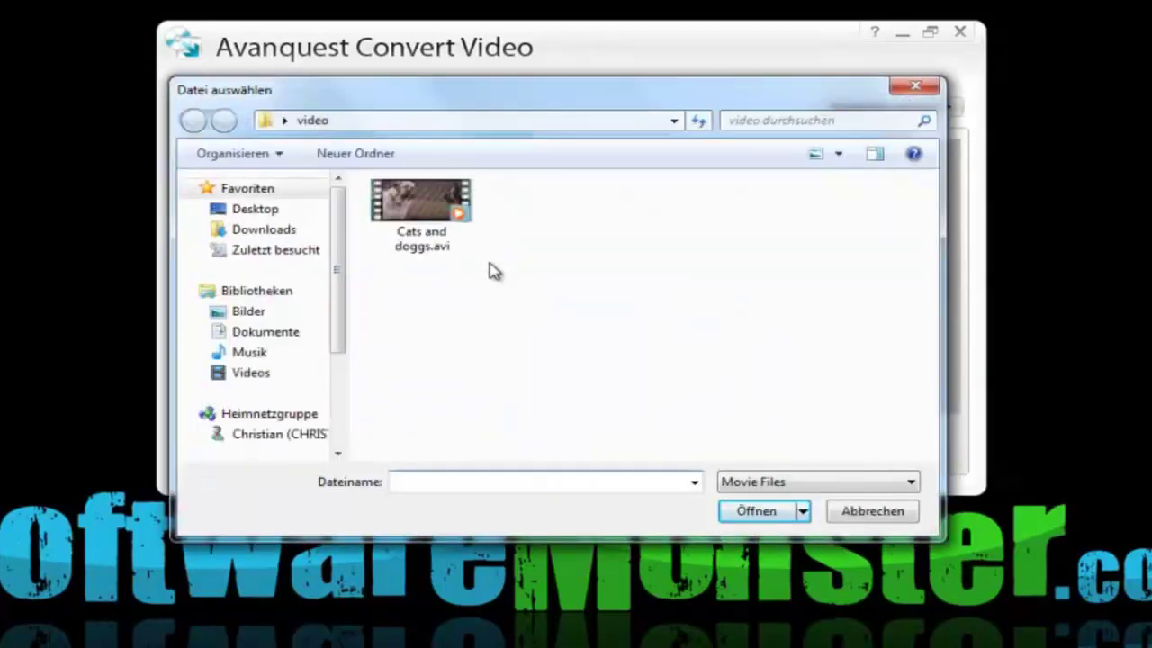
pyautogui.click(416, 221)
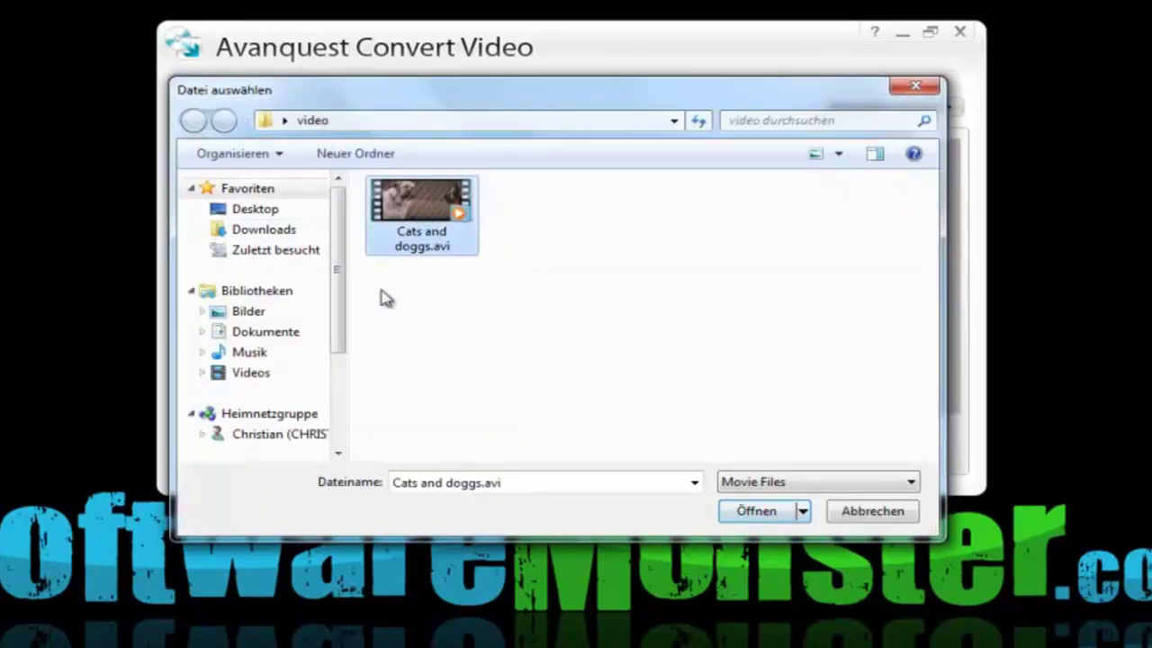
pyautogui.click(382, 121)
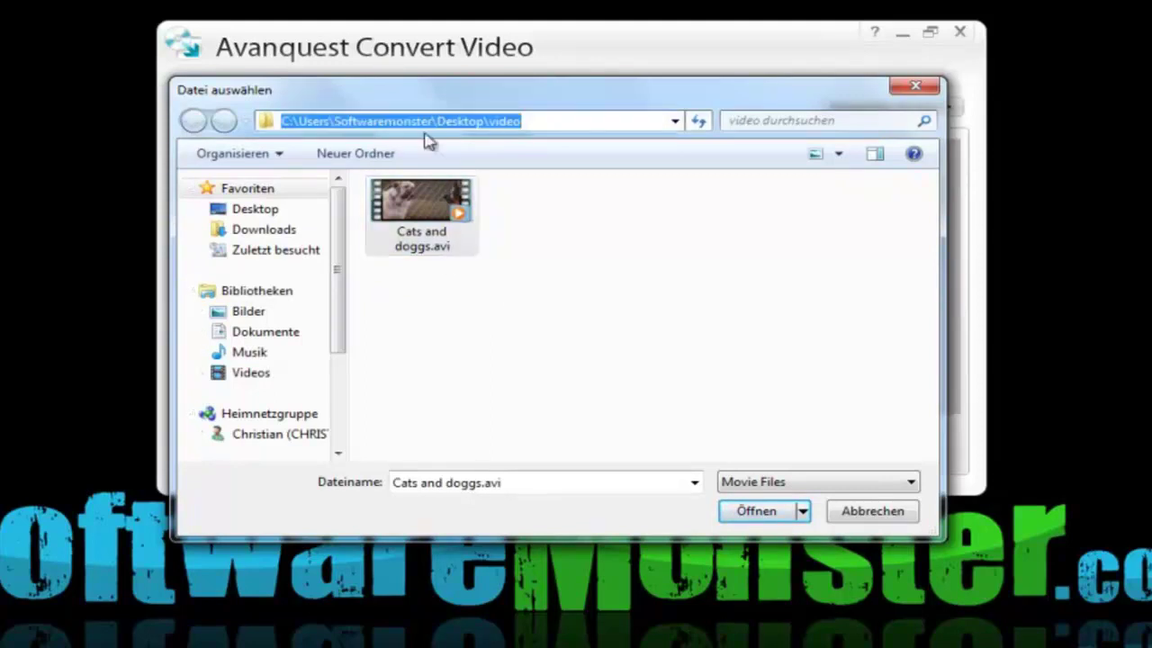
pyautogui.click(748, 515)
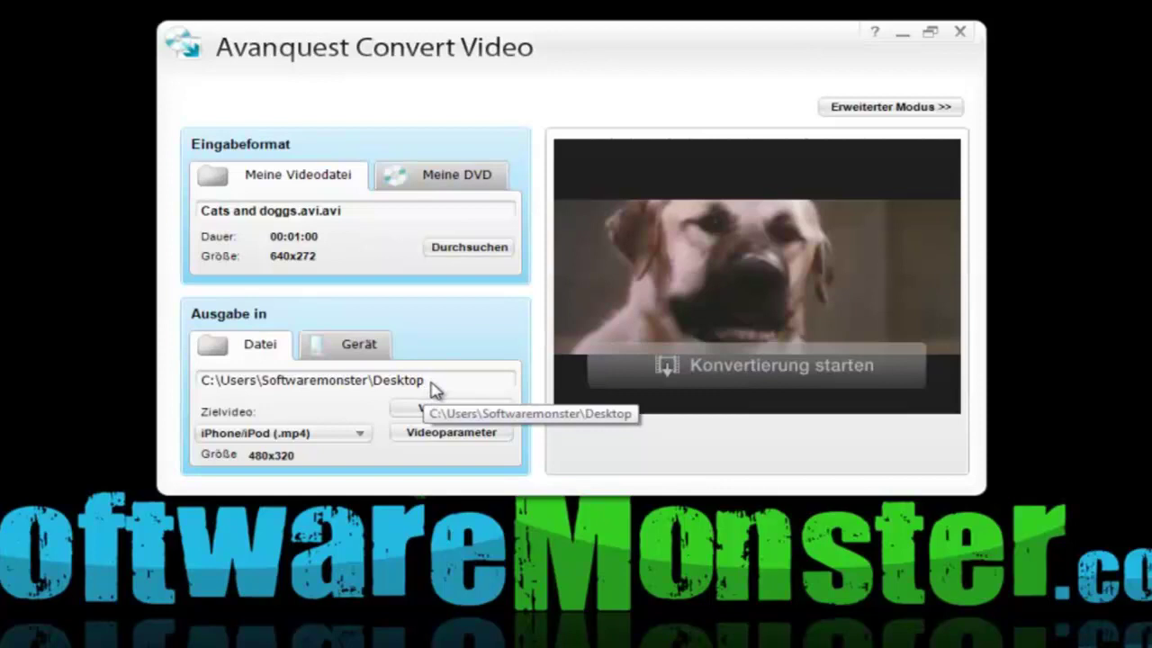
# Set the target video to the iPhone/iPod H.264 format (.mp4) and start the conversion.
pyautogui.click(265, 436)
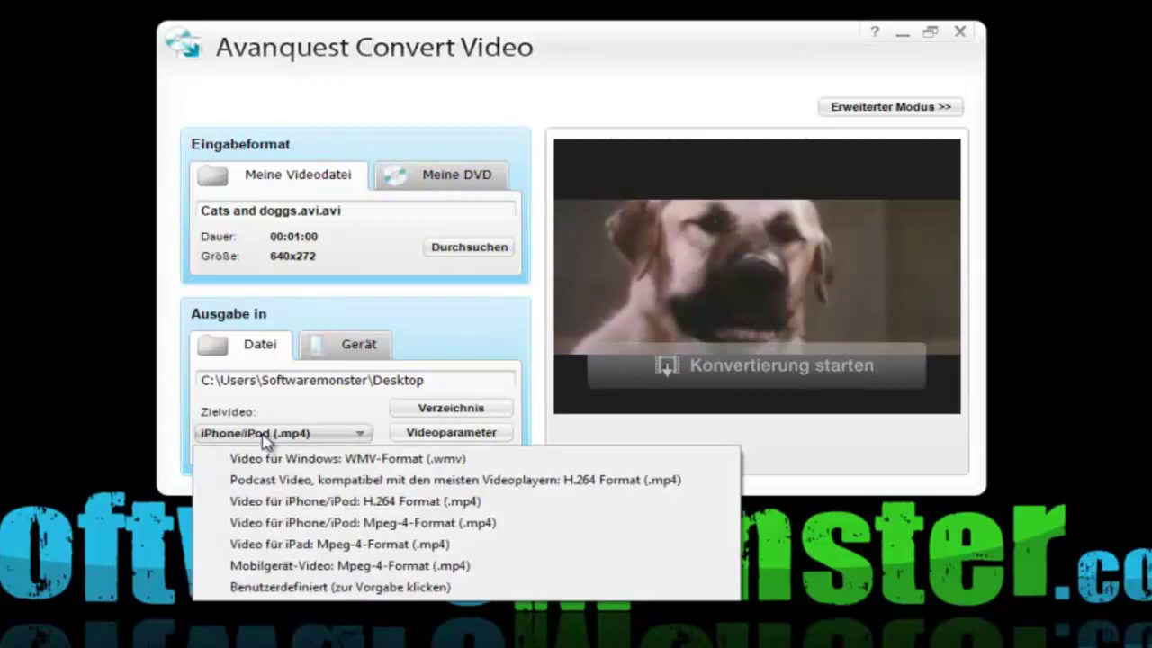
pyautogui.click(317, 502)
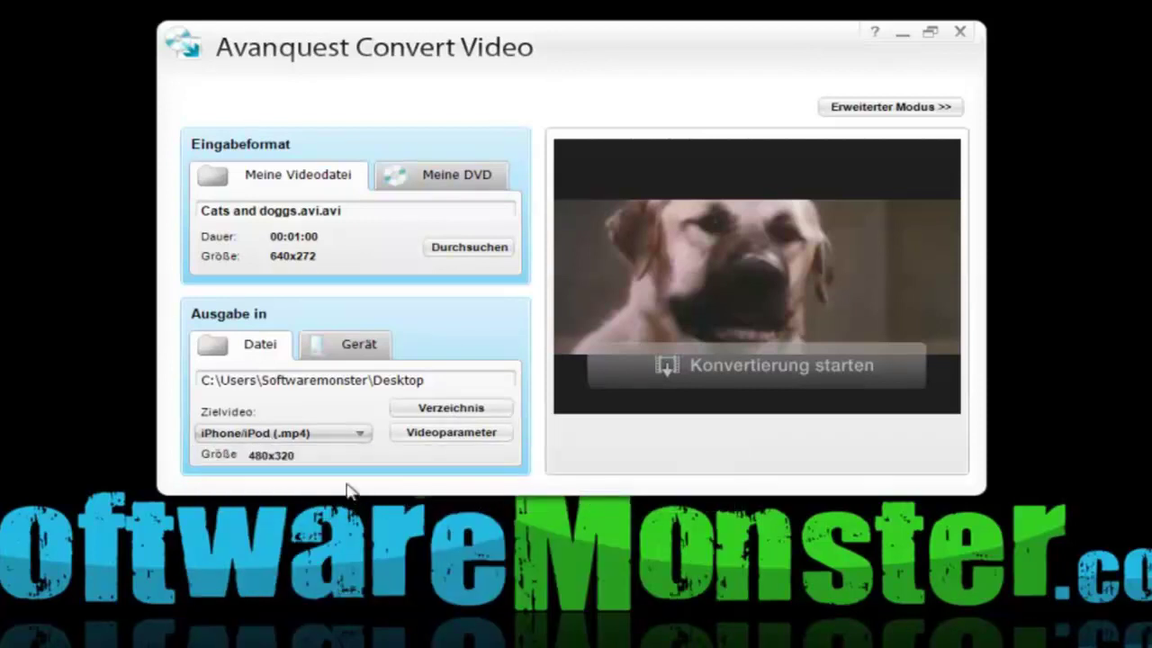
pyautogui.click(779, 375)
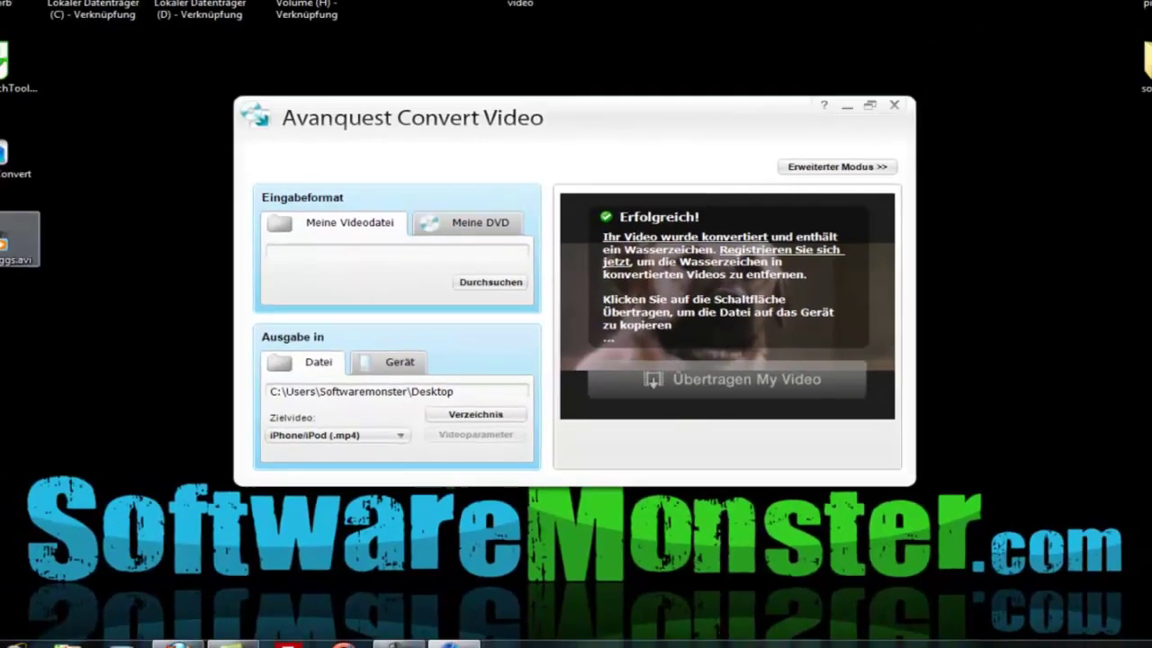
# Play the converted Cats and doggs.avi from the desktop in a maximized player and close it.
pyautogui.doubleClick(16, 241)
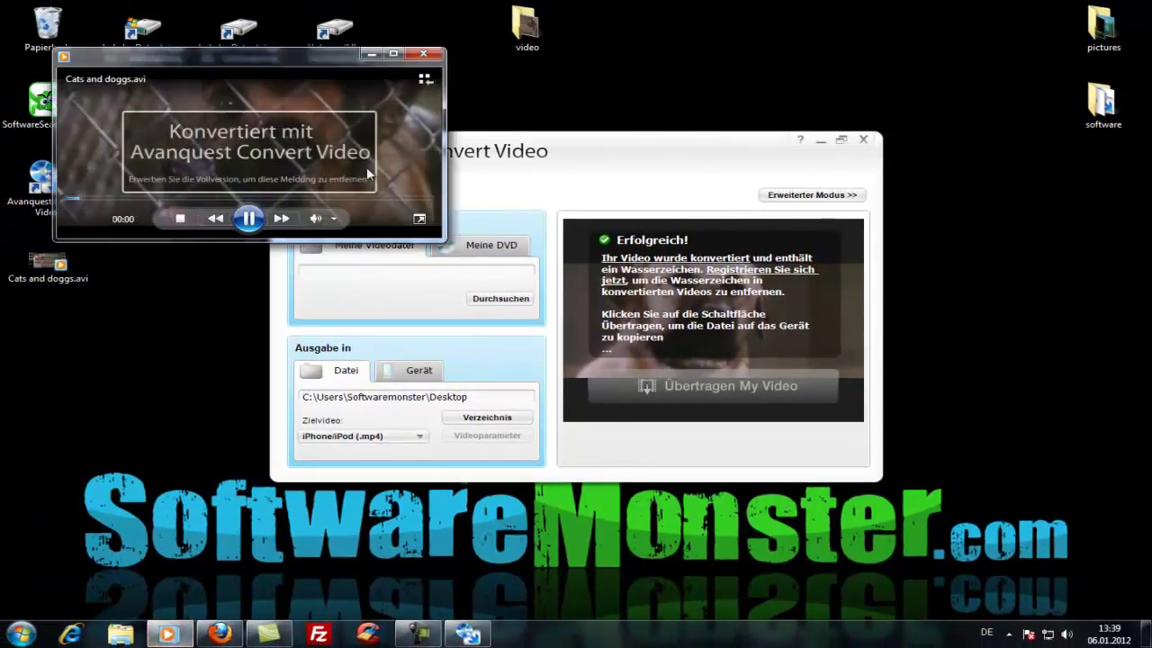
pyautogui.click(393, 54)
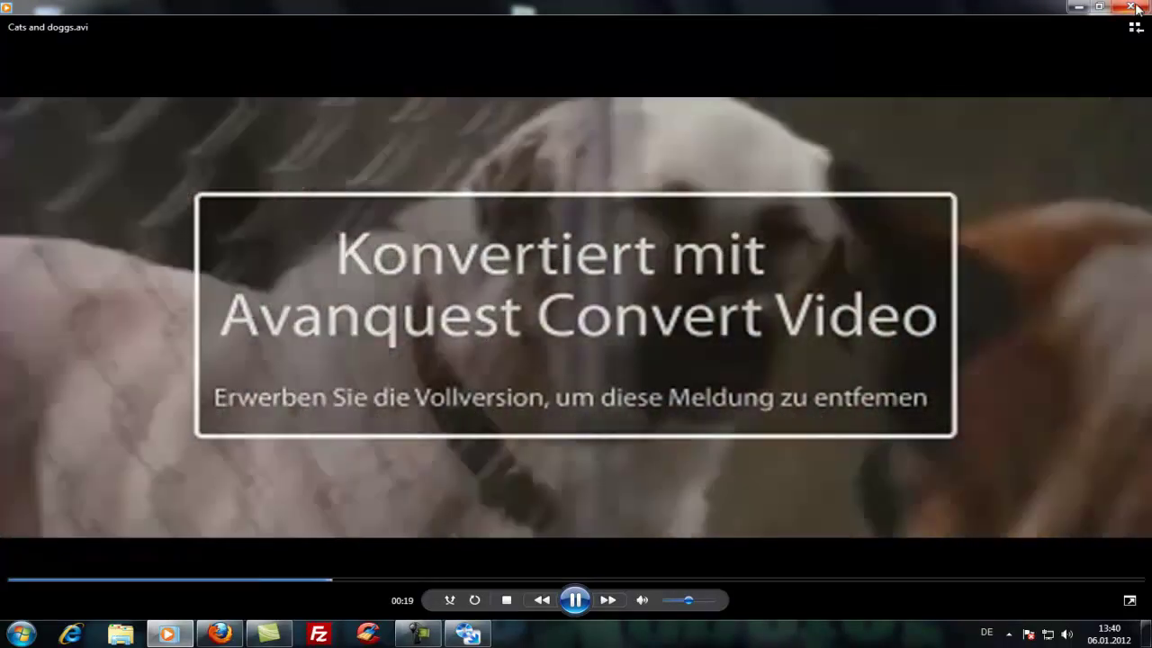
pyautogui.click(1137, 10)
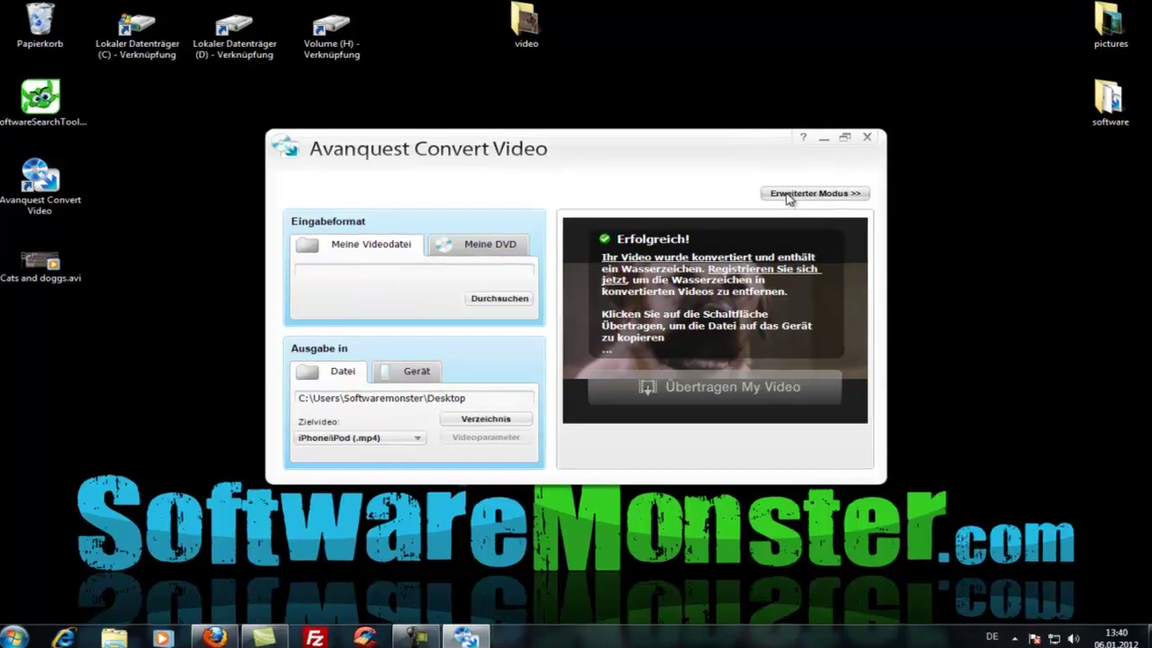
# Switch the converter from the standard view to its advanced mode.
pyautogui.click(790, 196)
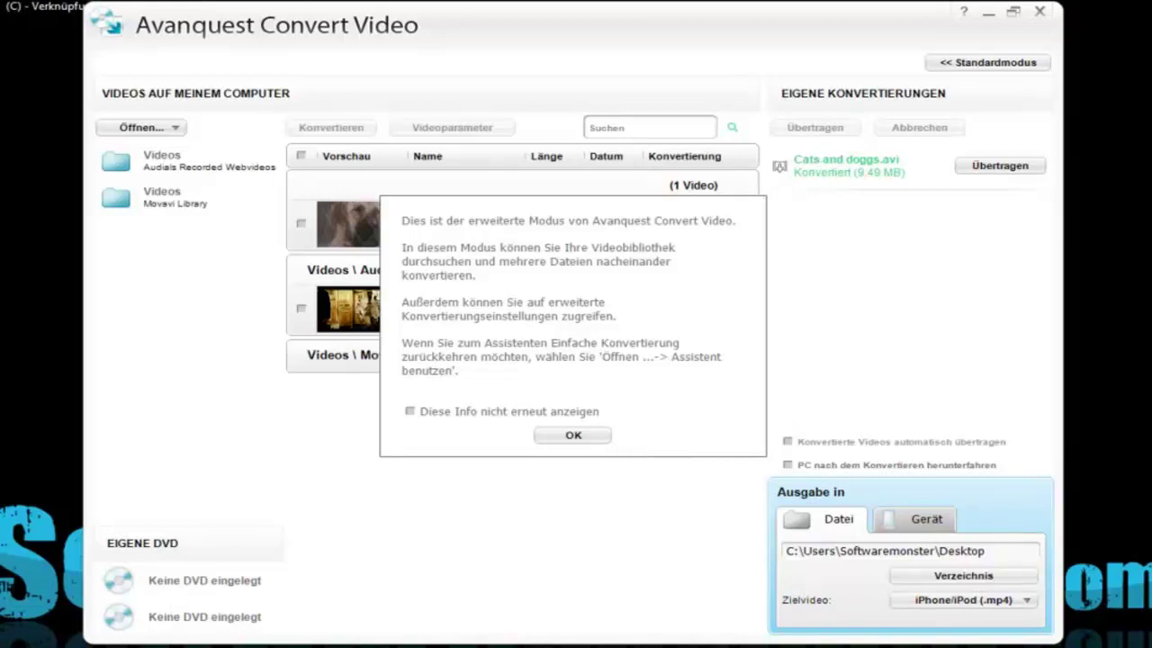
pyautogui.moveTo(144, 644)
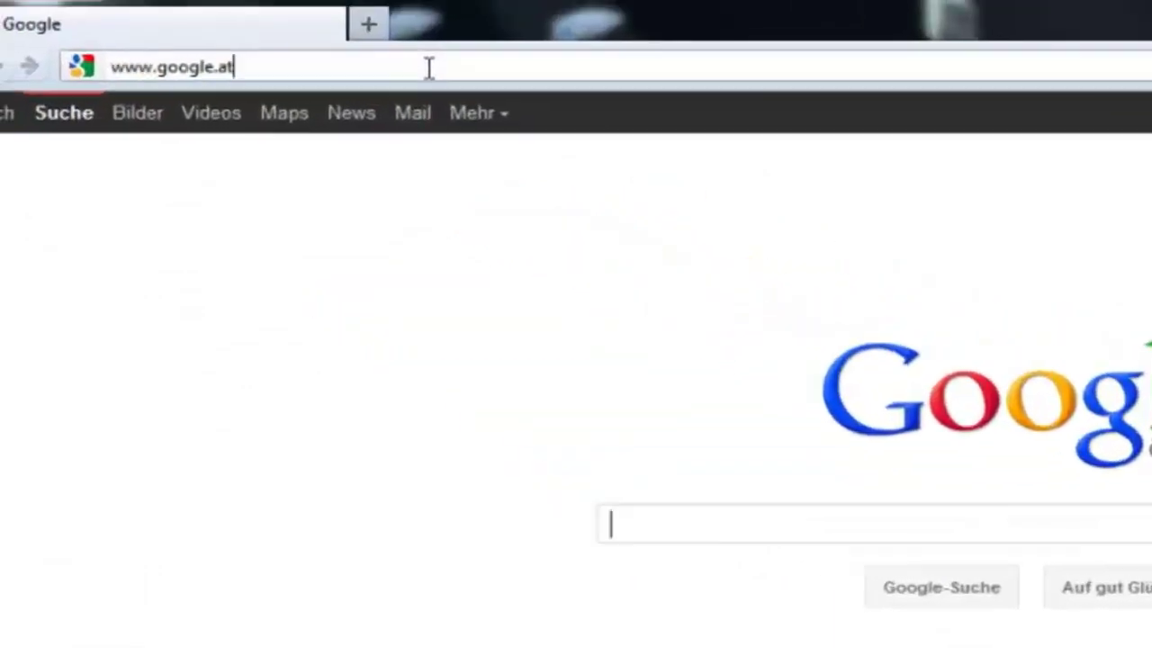
pyautogui.click(430, 67)
pyautogui.write('soft')
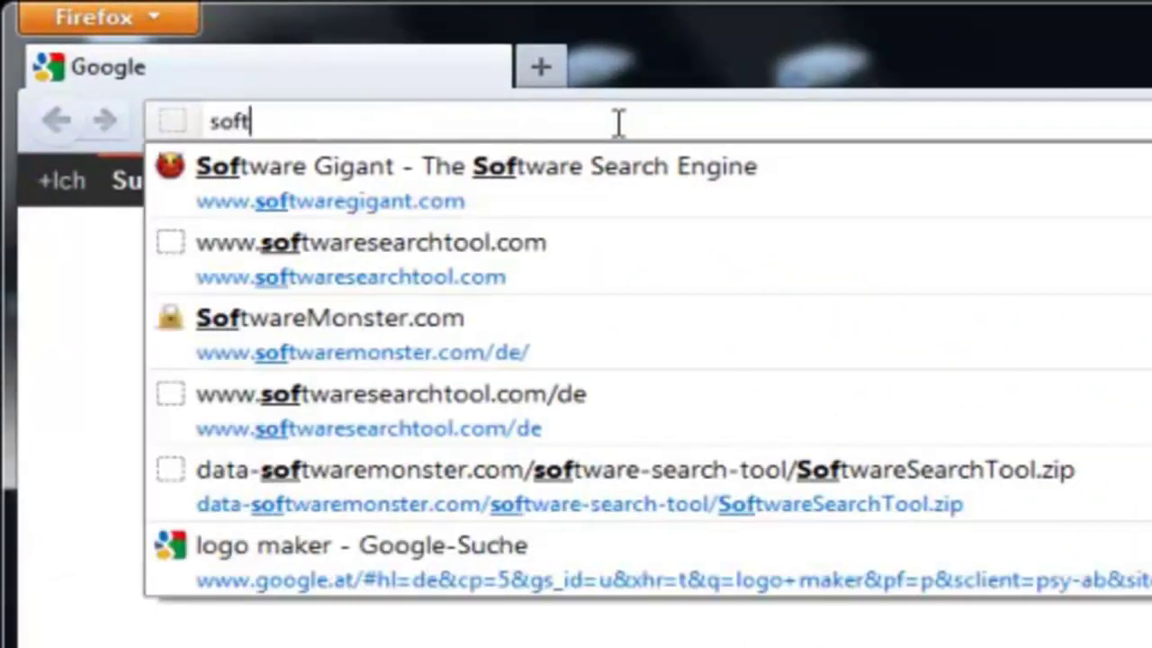
pyautogui.write('ware')
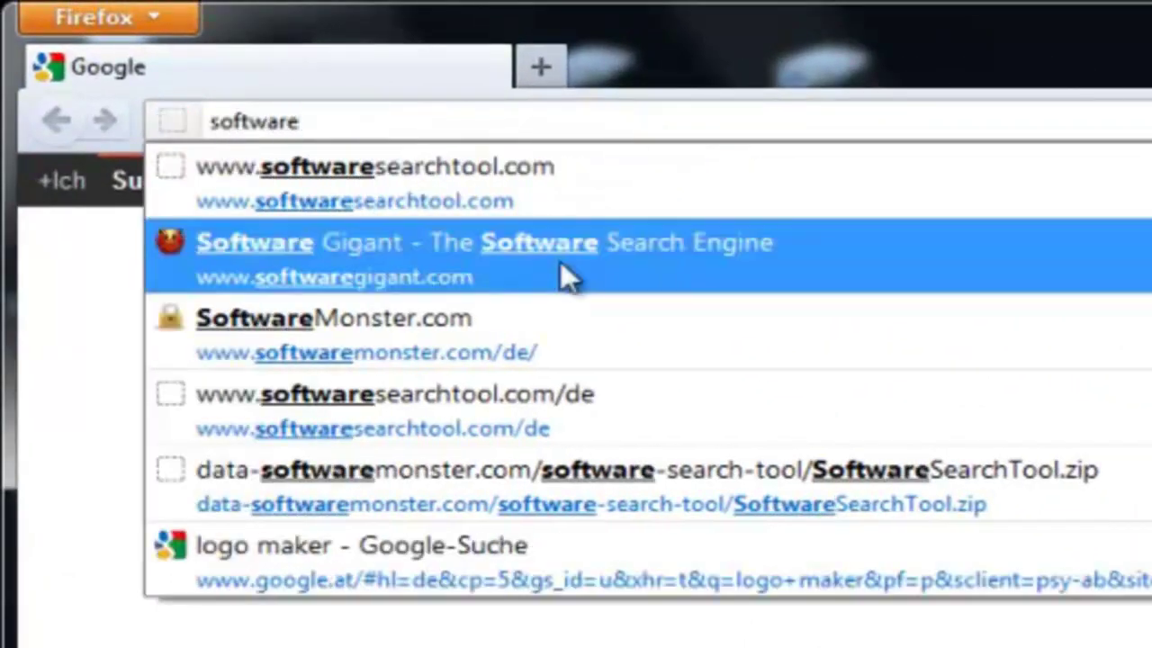
pyautogui.click(560, 263)
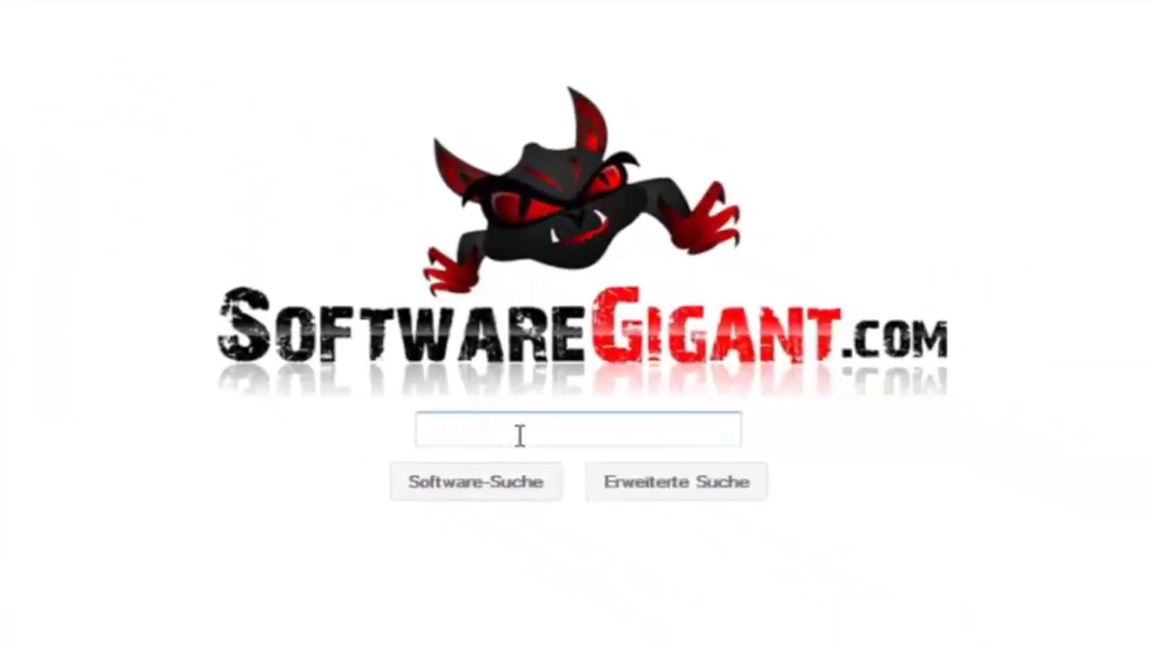
# Search Software Gigant for "convert video".
pyautogui.click(577, 463)
pyautogui.write('conver')
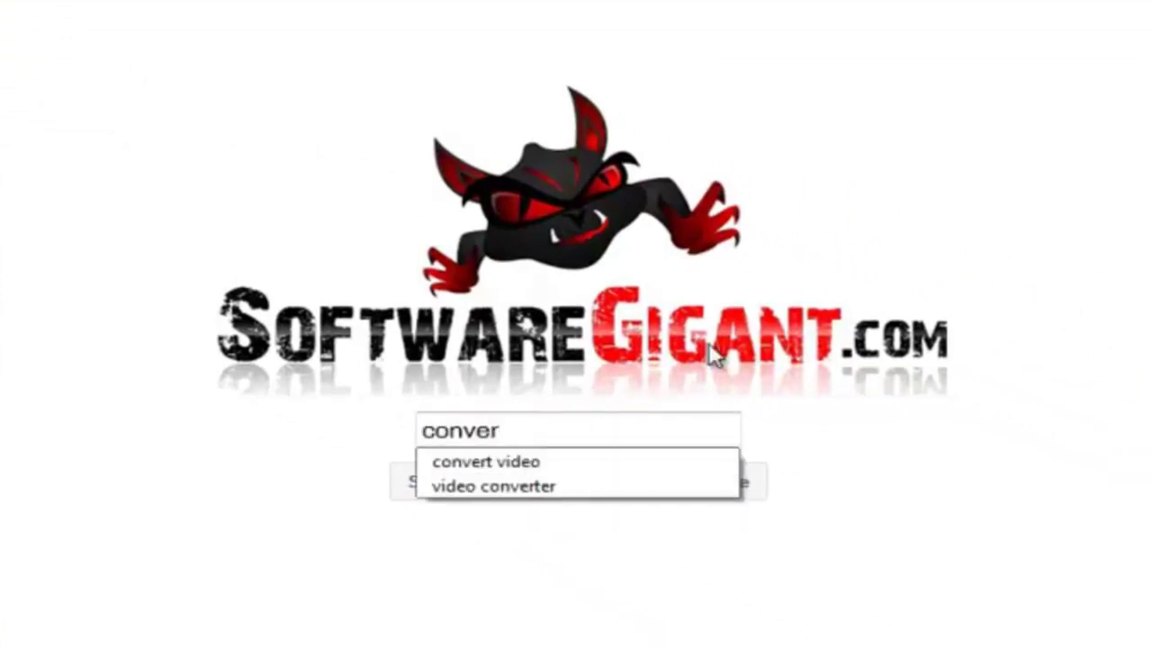
pyautogui.click(518, 460)
pyautogui.click(498, 497)
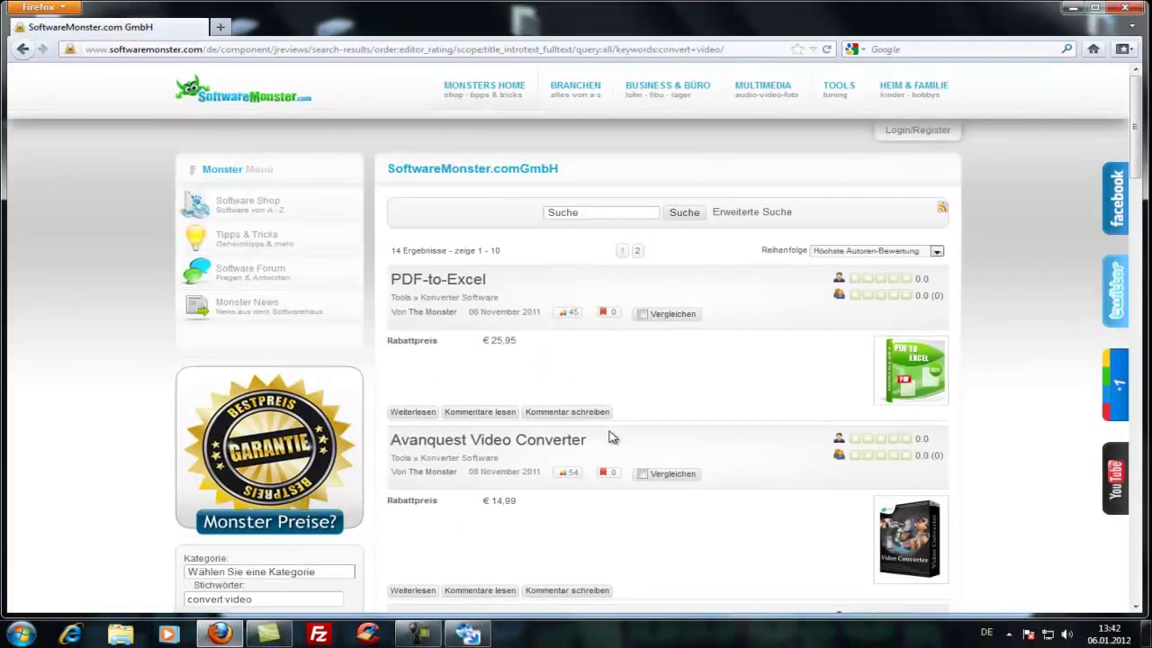
# Open the Avanquest Video Converter product page, review its price, features and system requirements, and return to the search results.
pyautogui.scroll(-2, 709, 525)
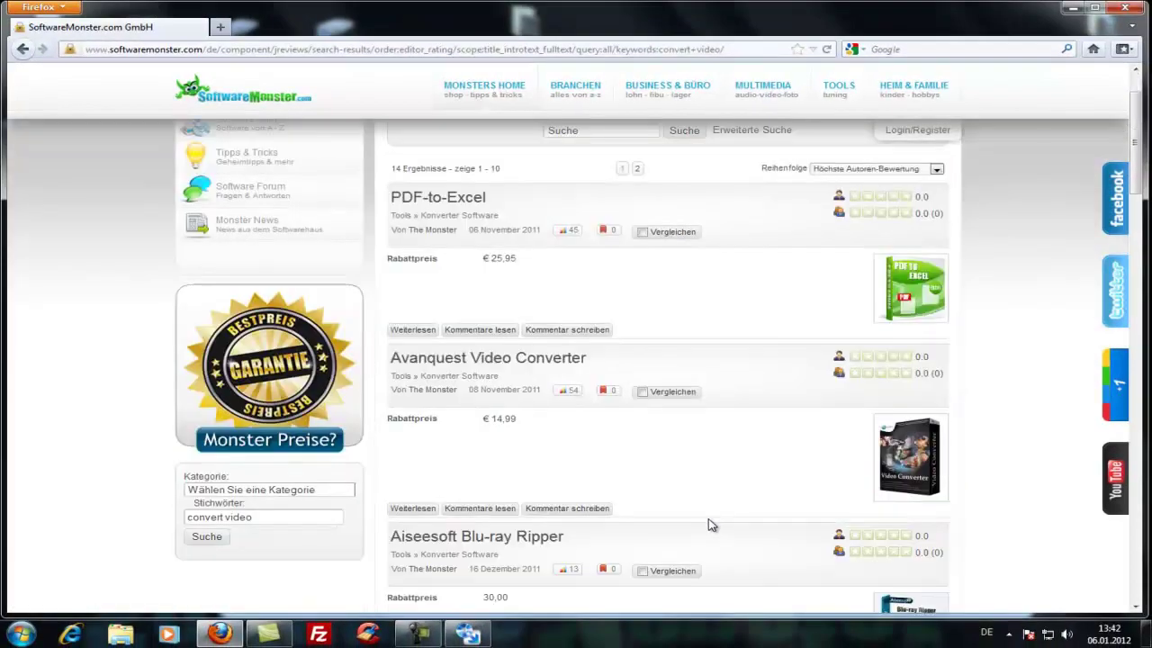
pyautogui.click(524, 362)
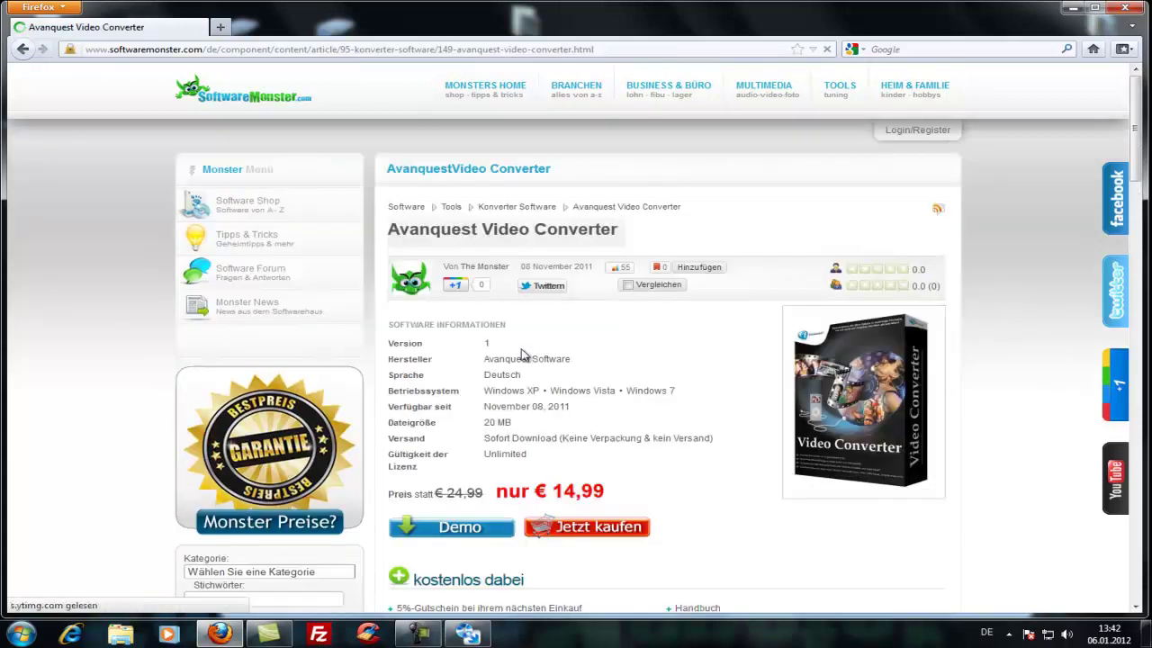
pyautogui.scroll(-5, 492, 414)
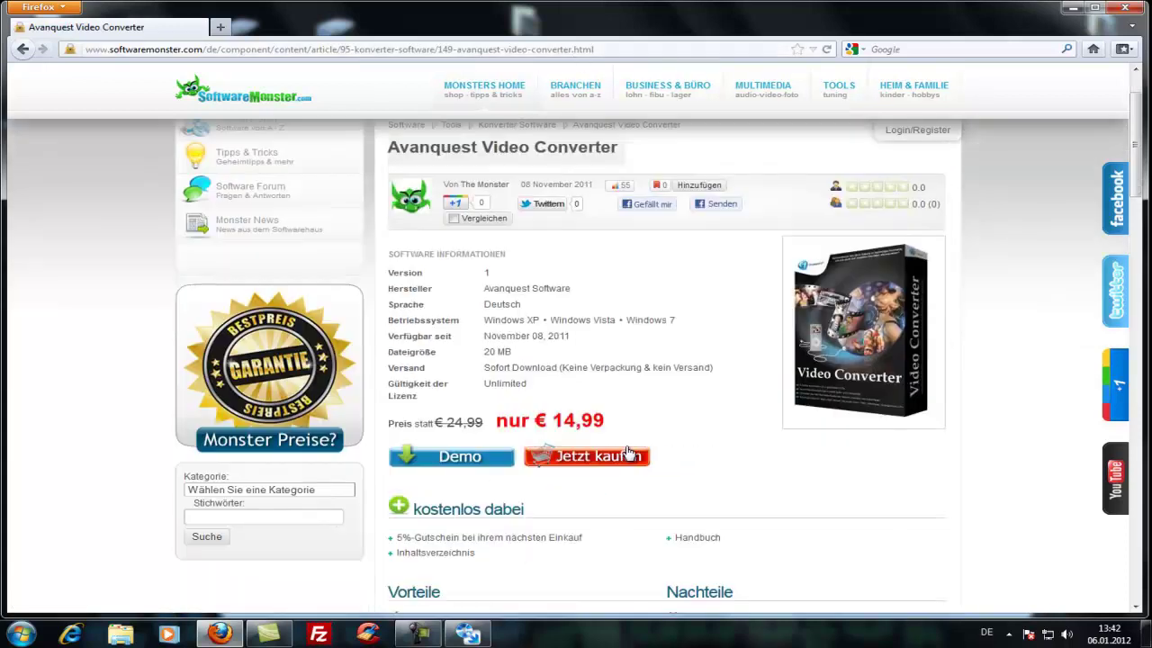
pyautogui.scroll(-2, 486, 441)
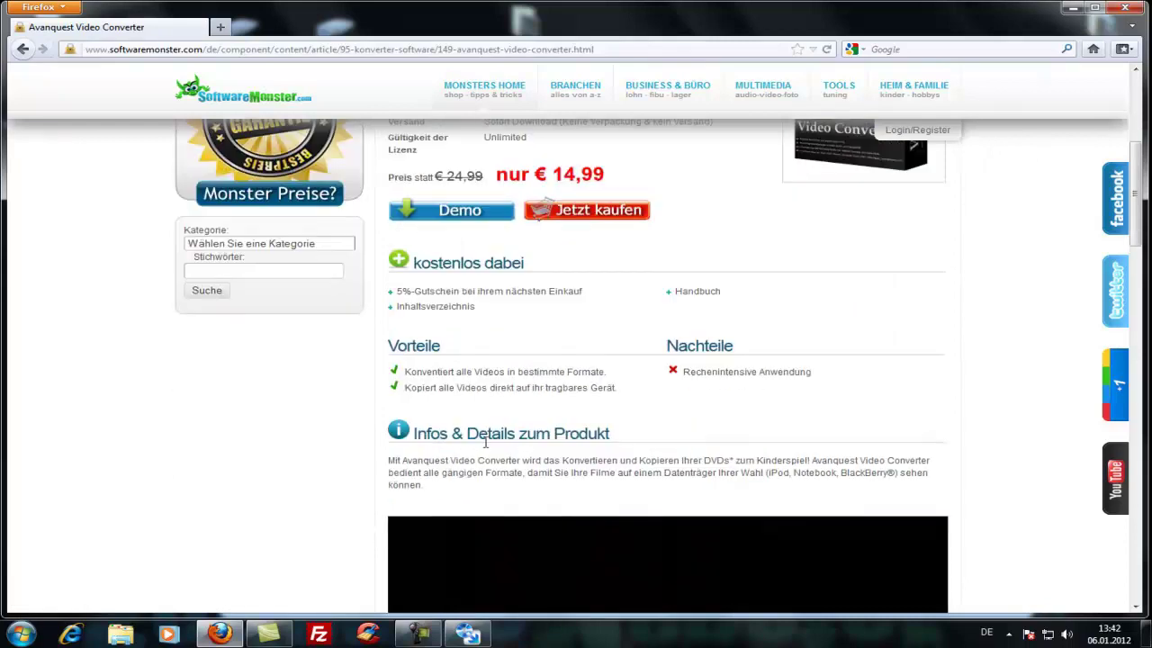
pyautogui.scroll(-12, 483, 448)
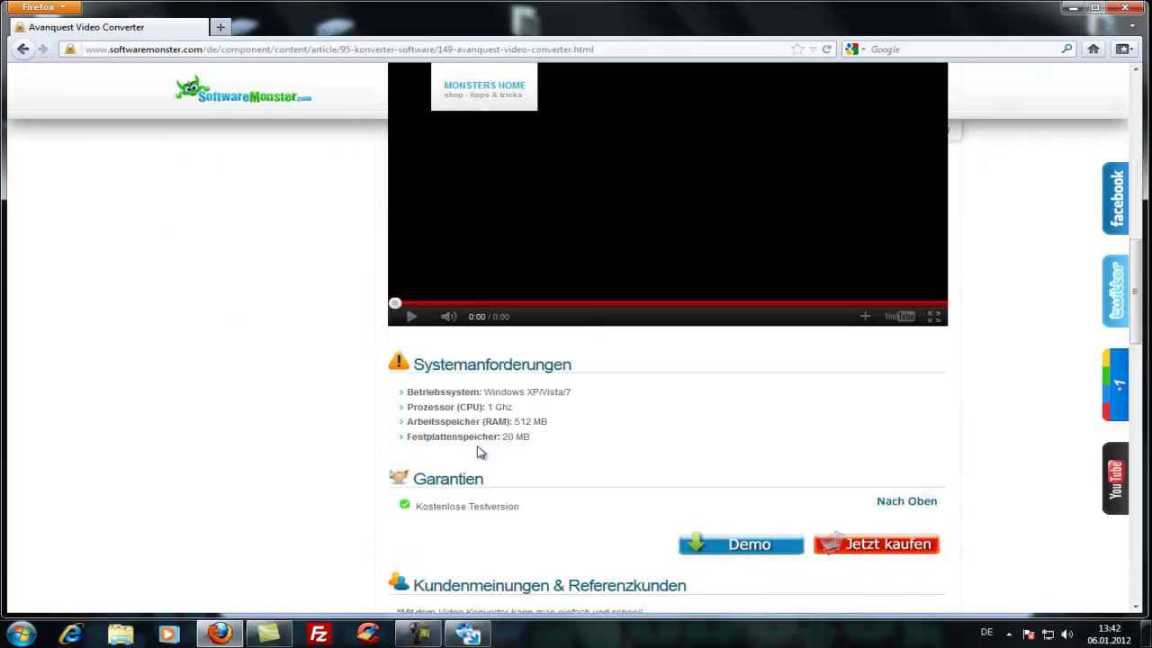
pyautogui.scroll(-9, 478, 447)
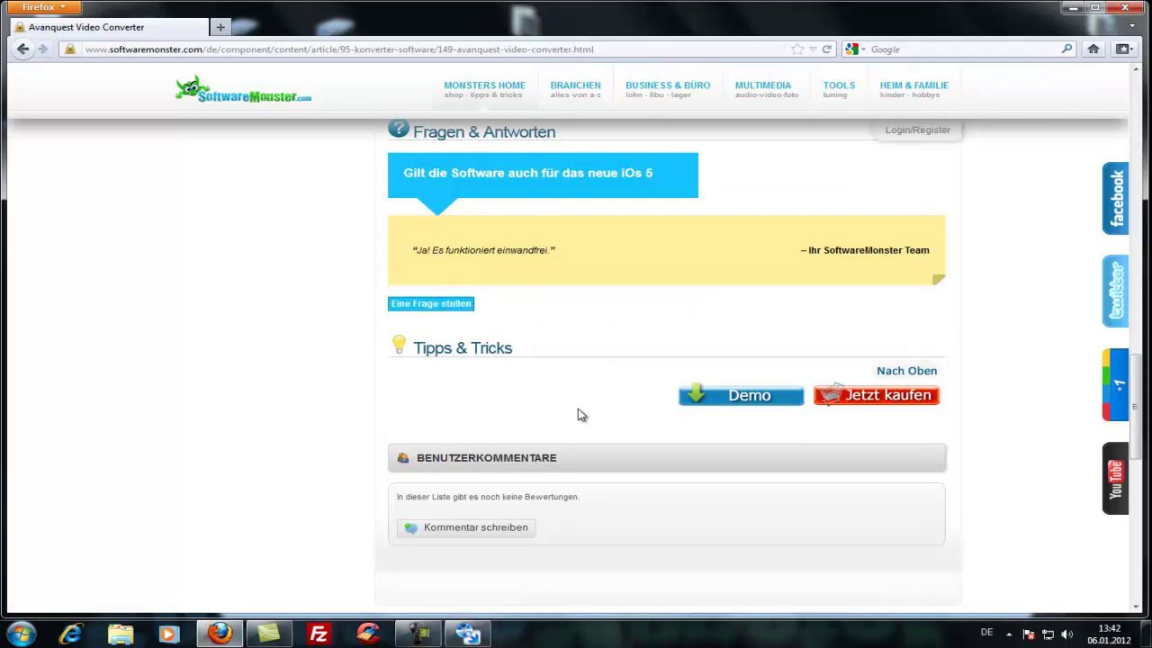
pyautogui.scroll(20, 590, 364)
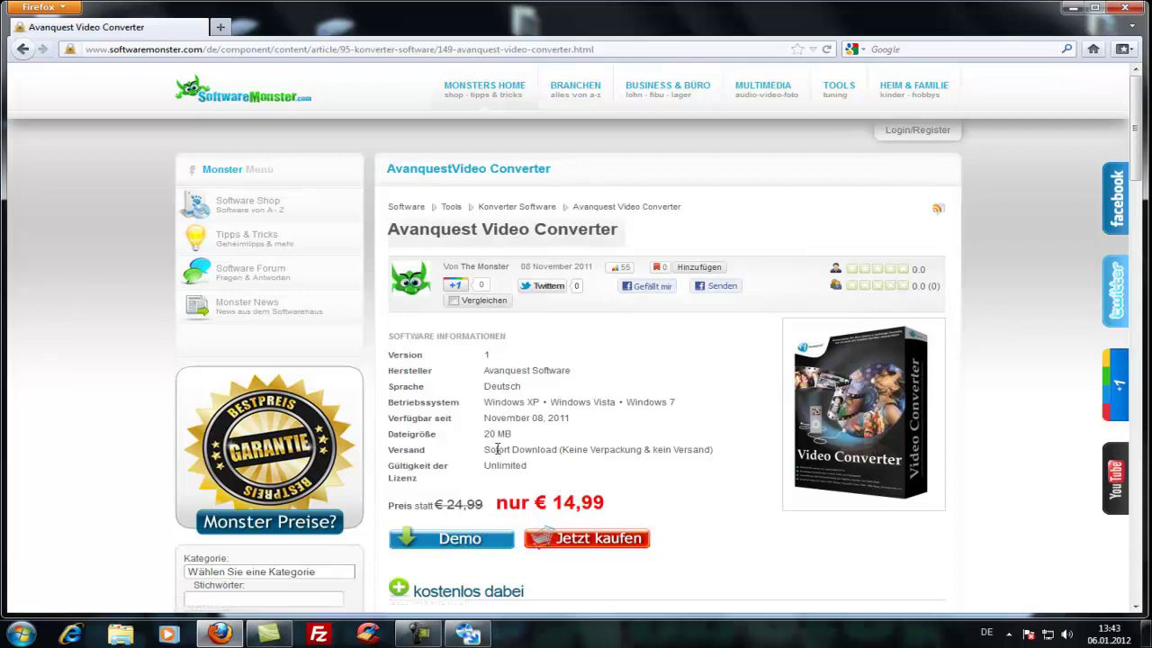
pyautogui.scroll(-2, 693, 406)
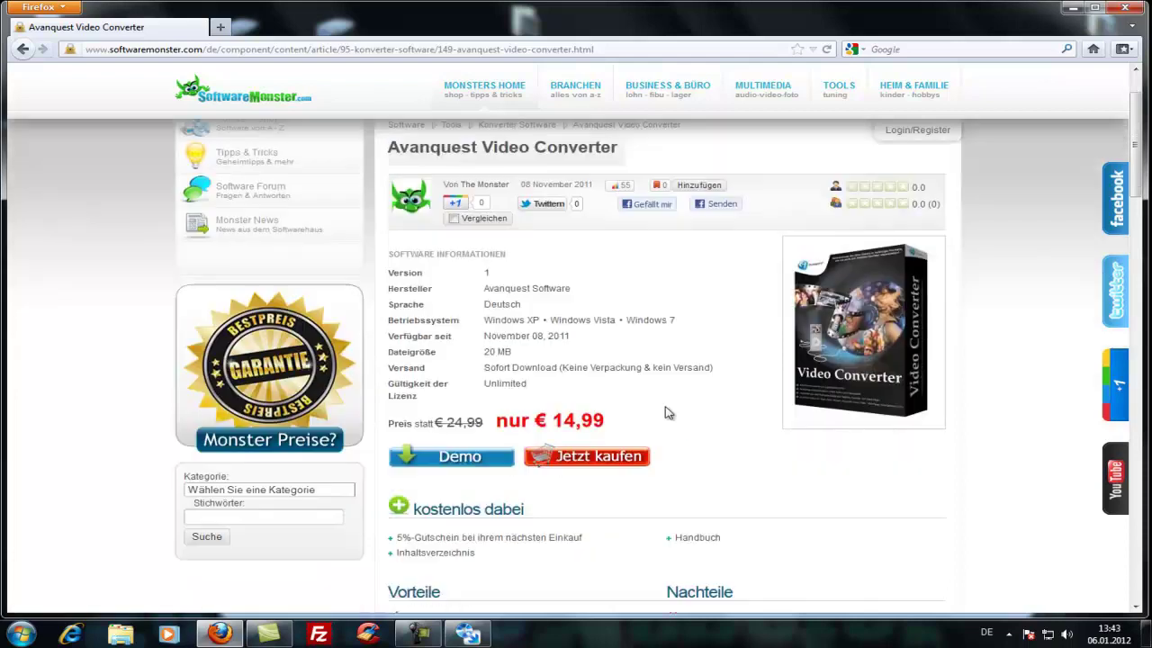
pyautogui.click(22, 49)
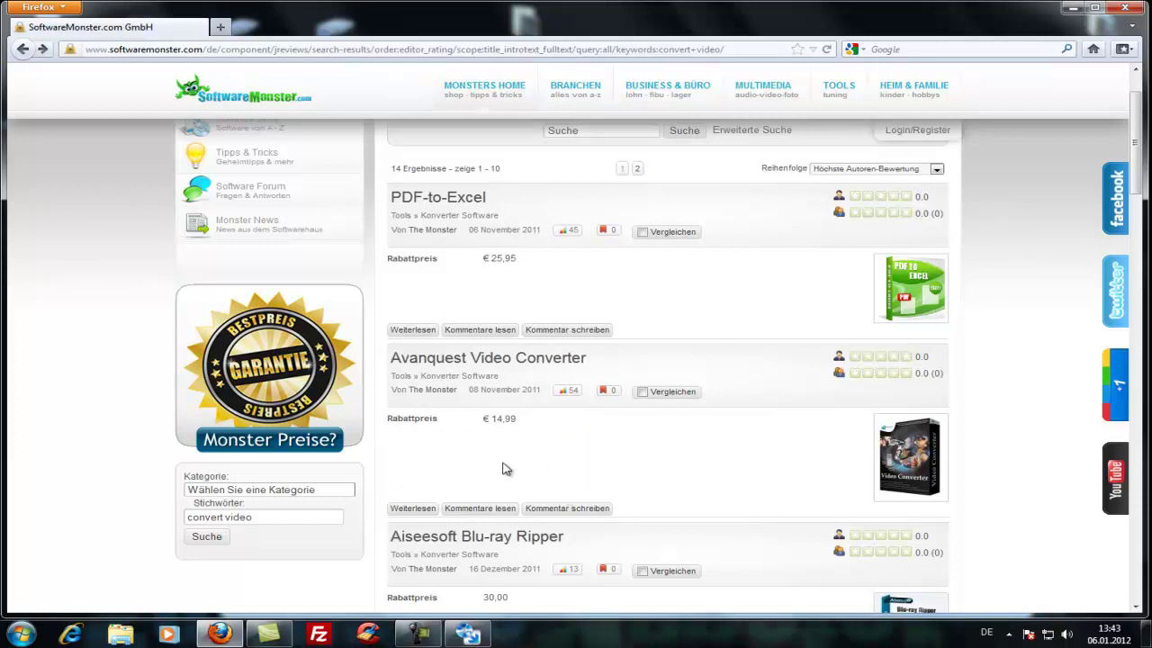
# Mark Avanquest Video Converter, Movavi Video Suite 10 and Movavi Video Converter 11 for comparison in the search results.
pyautogui.click(643, 394)
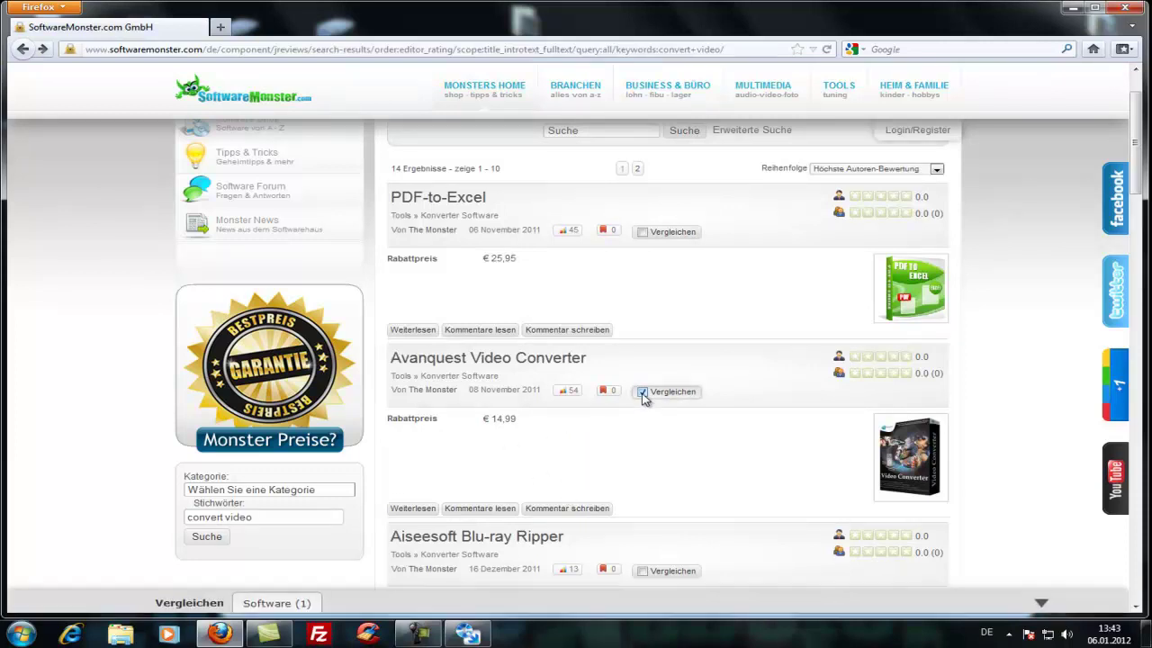
pyautogui.scroll(-2, 658, 453)
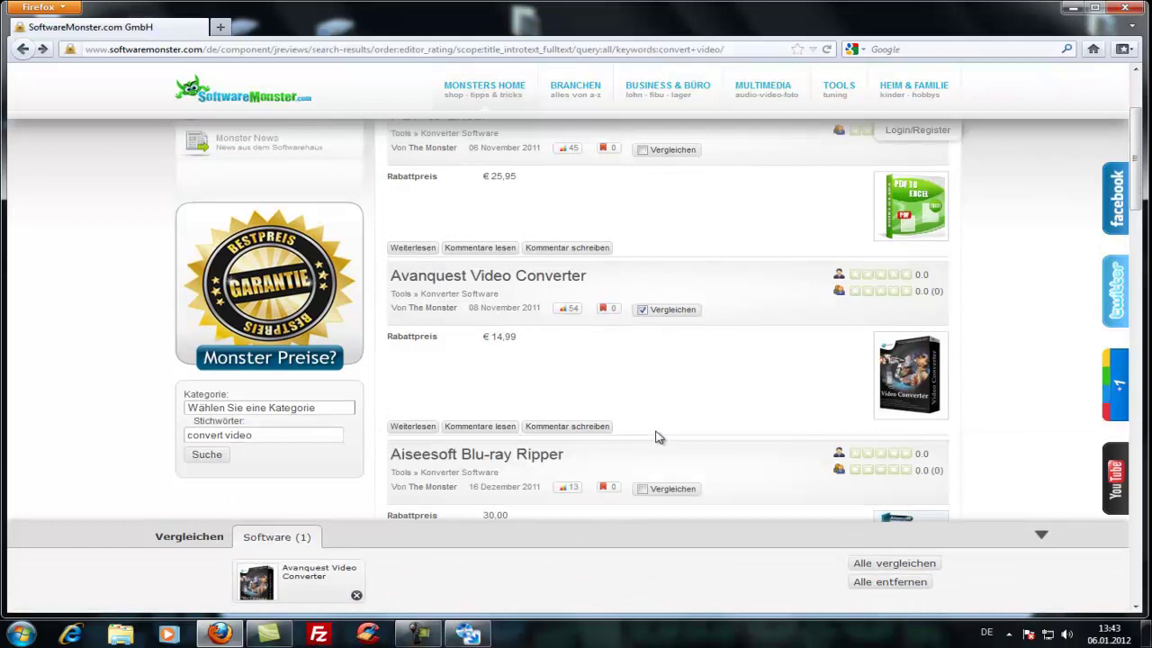
pyautogui.scroll(-3, 658, 436)
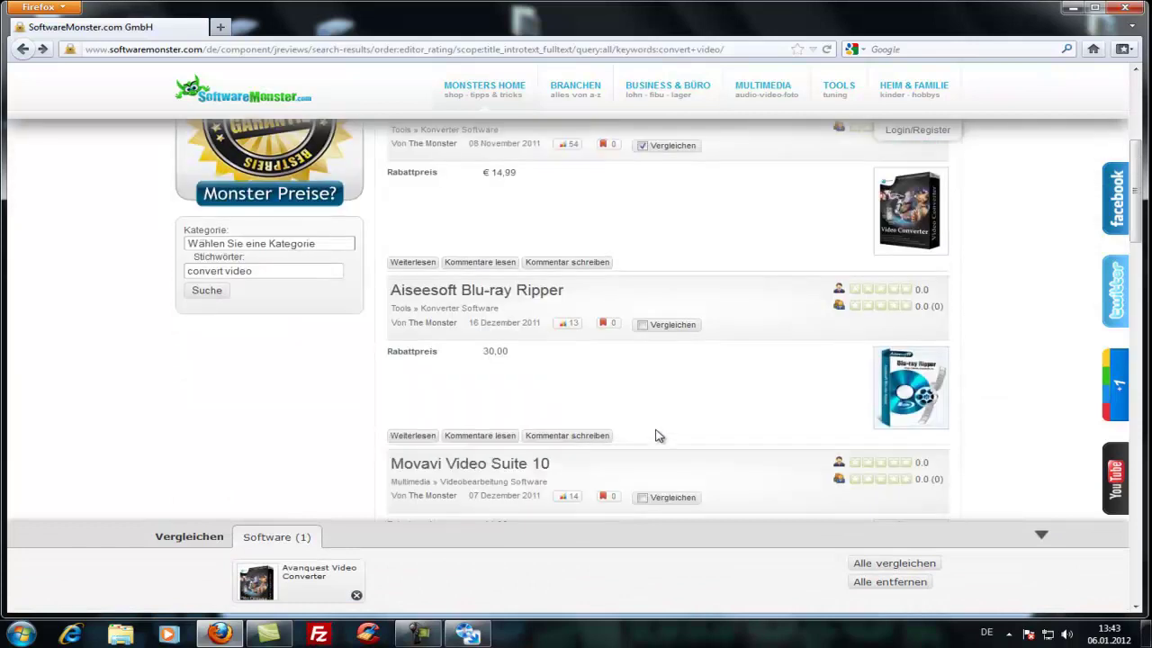
pyautogui.click(642, 497)
pyautogui.scroll(-2, 699, 457)
pyautogui.scroll(-2, 702, 458)
pyautogui.scroll(-2, 702, 455)
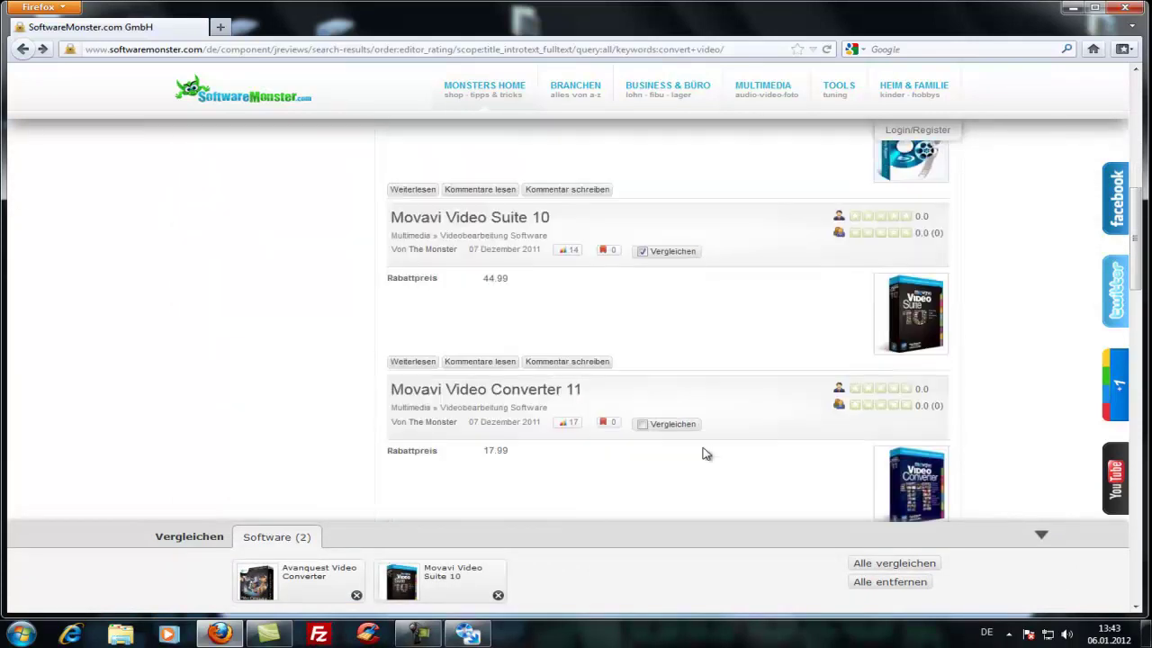
pyautogui.click(644, 426)
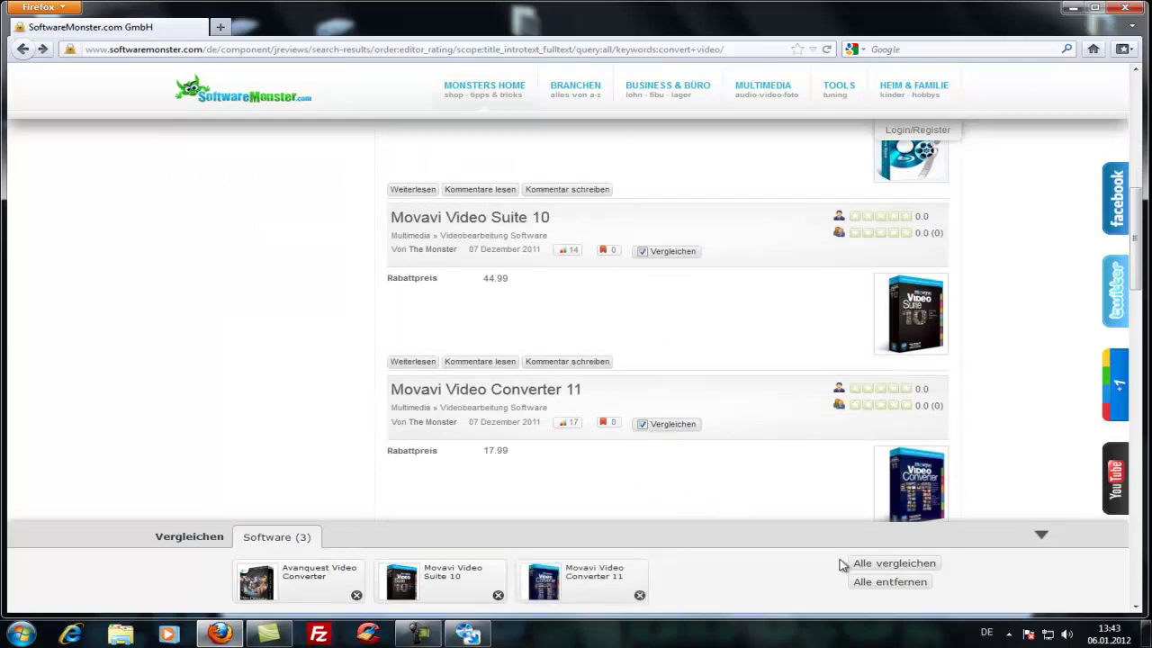
# Compare all the marked products and review their ratings, software information and discount prices in the comparison table.
pyautogui.click(877, 566)
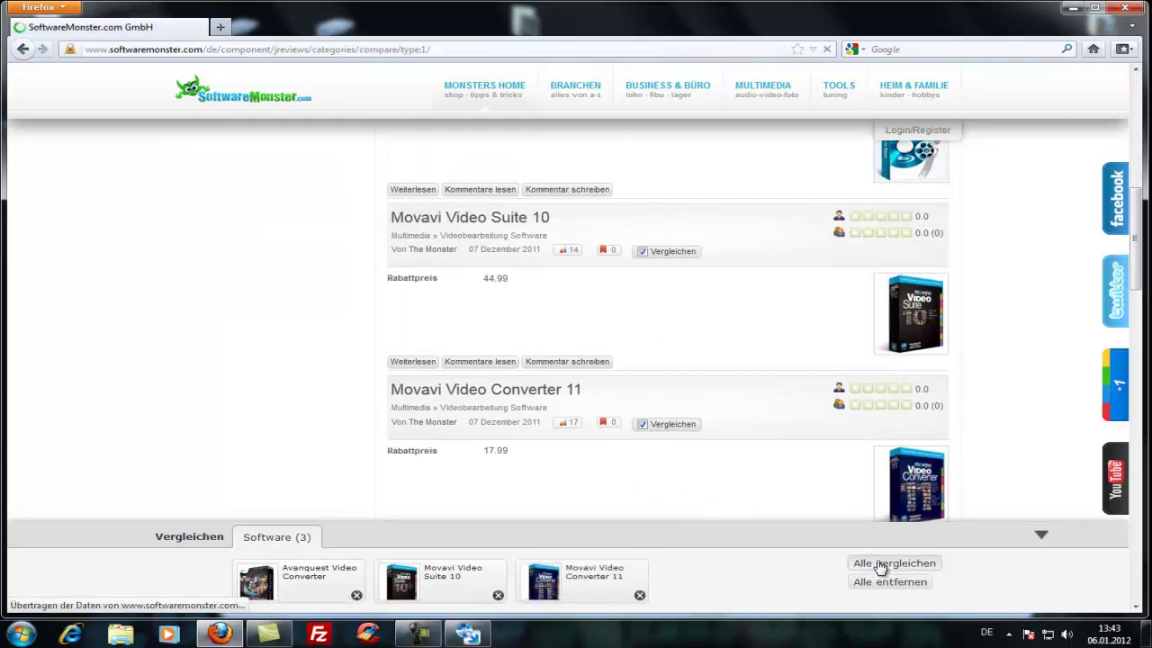
pyautogui.scroll(-8, 784, 442)
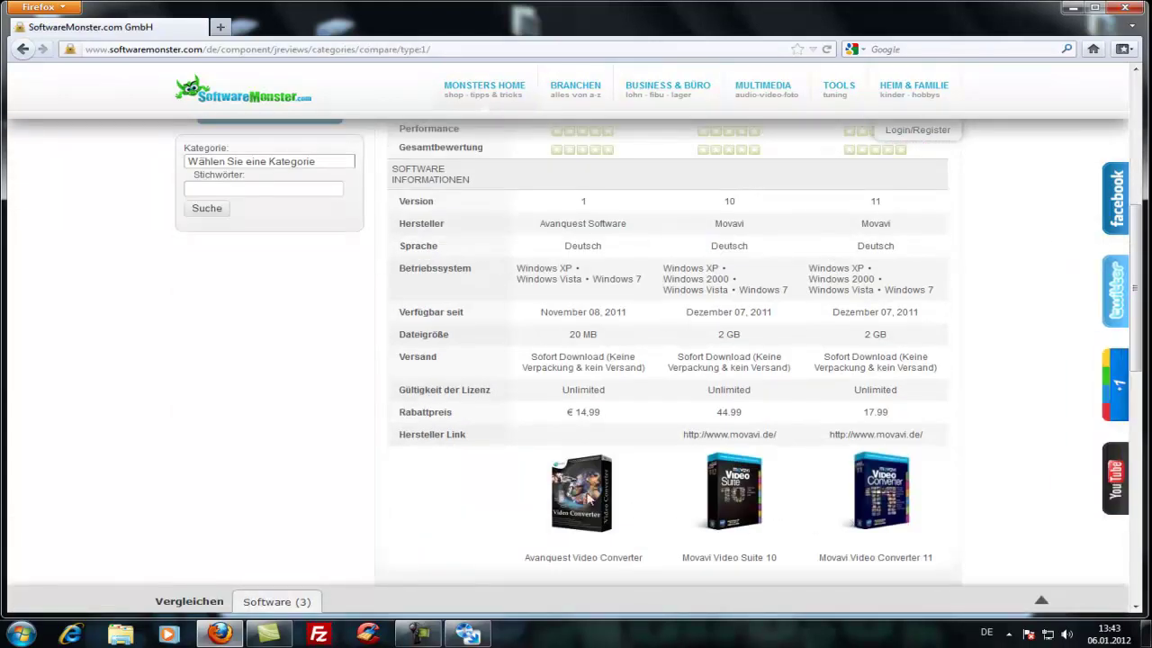
pyautogui.scroll(-2, 461, 512)
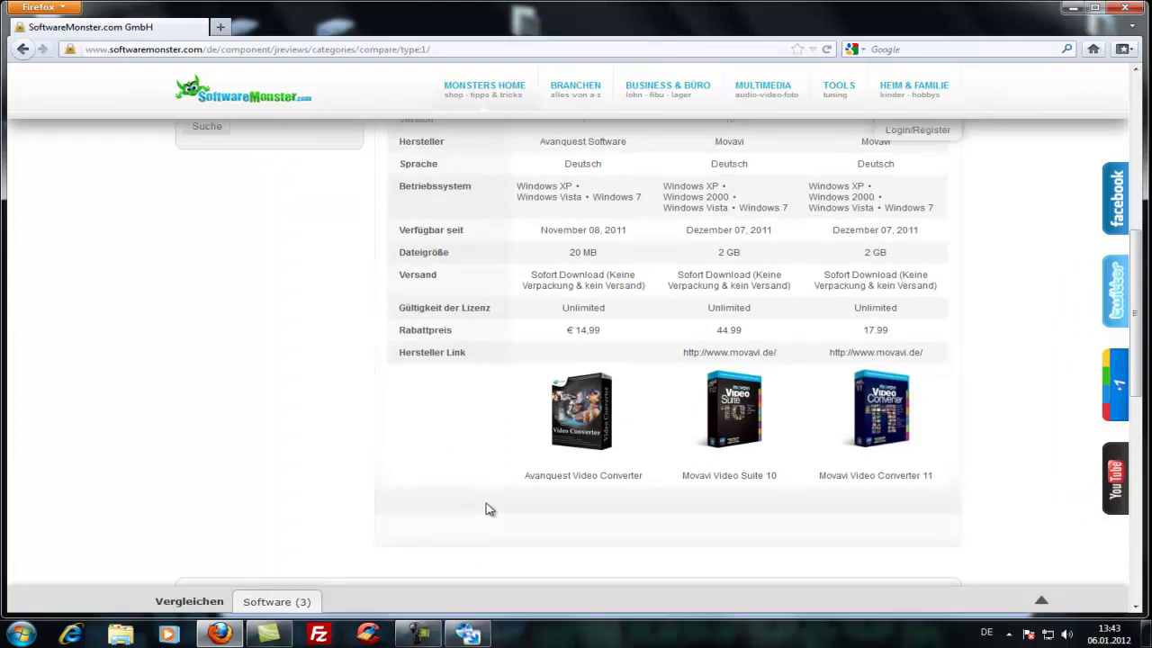
pyautogui.scroll(8, 496, 468)
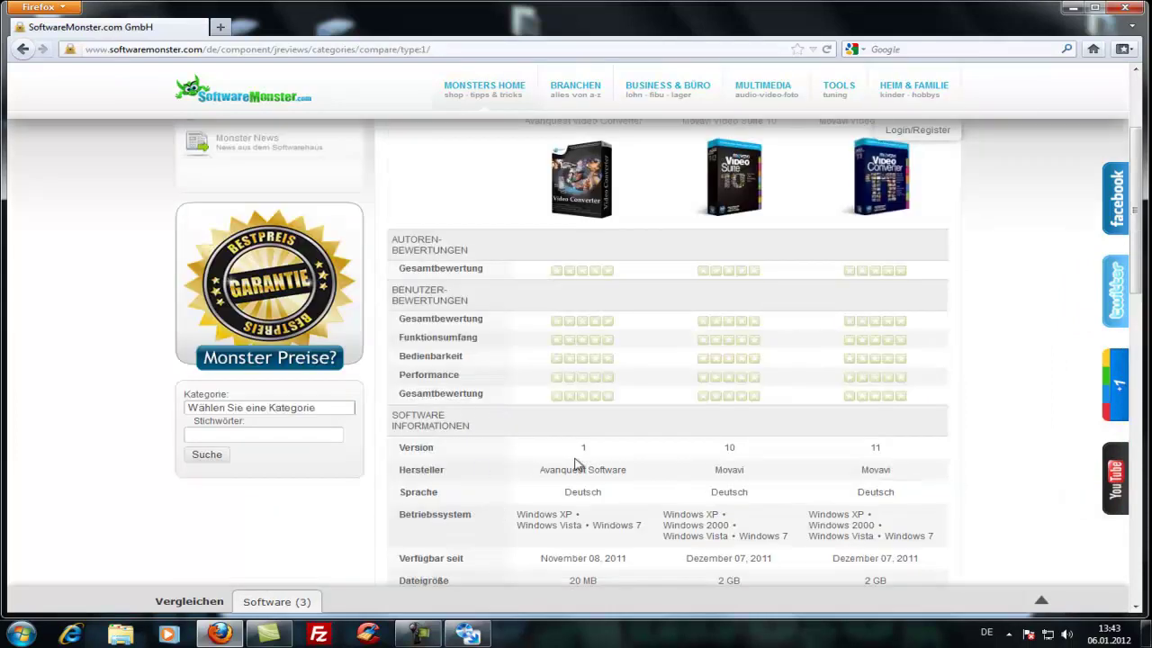
pyautogui.scroll(4, 541, 504)
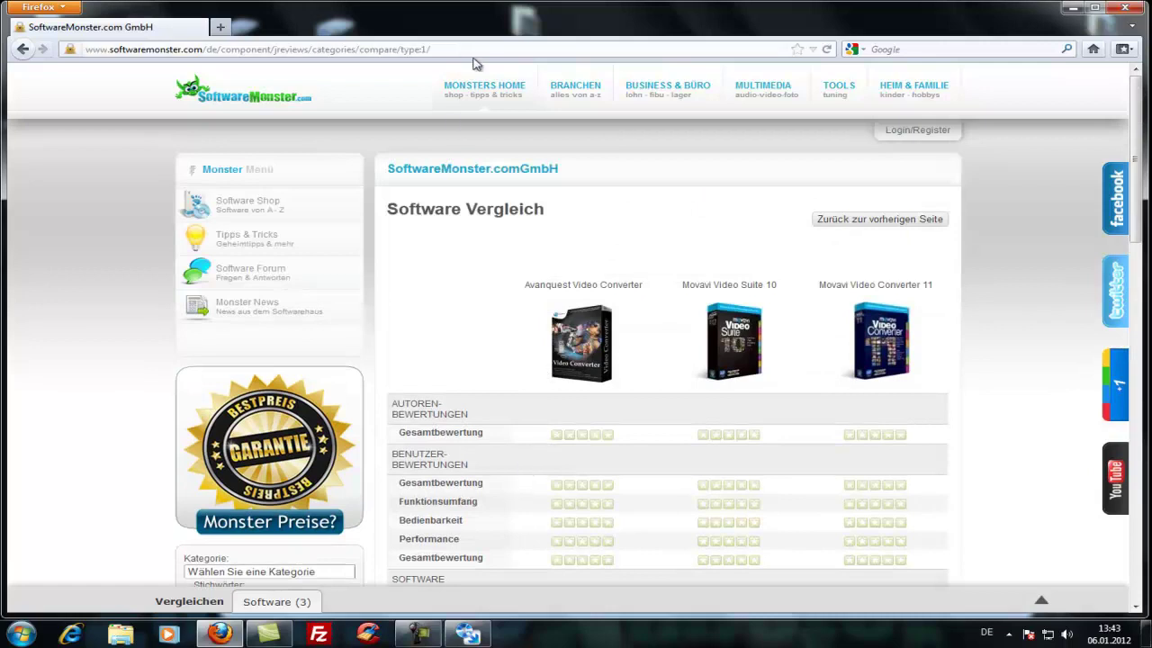